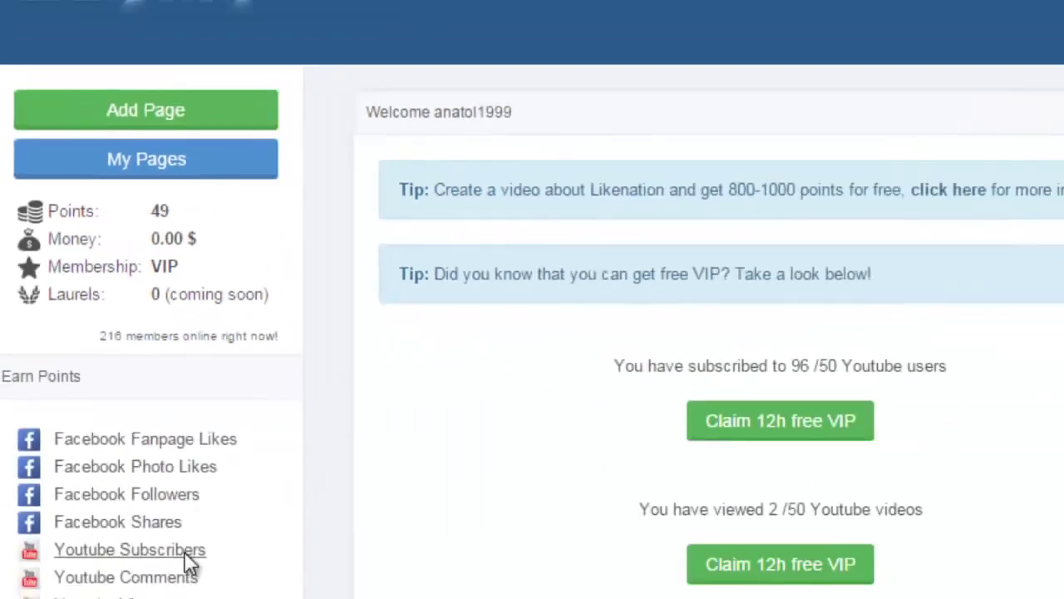
Open the Youtube Subscribers exchange, subscribe to the Madden 15 tips channel through its 6-point offer, and close its window.
left_click(101, 378)
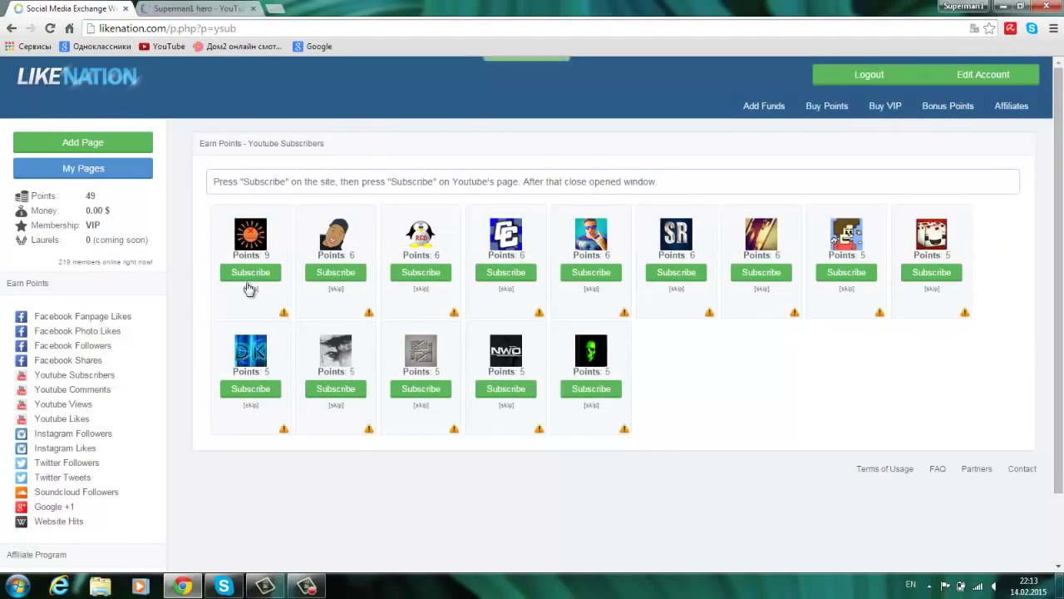
left_click(323, 272)
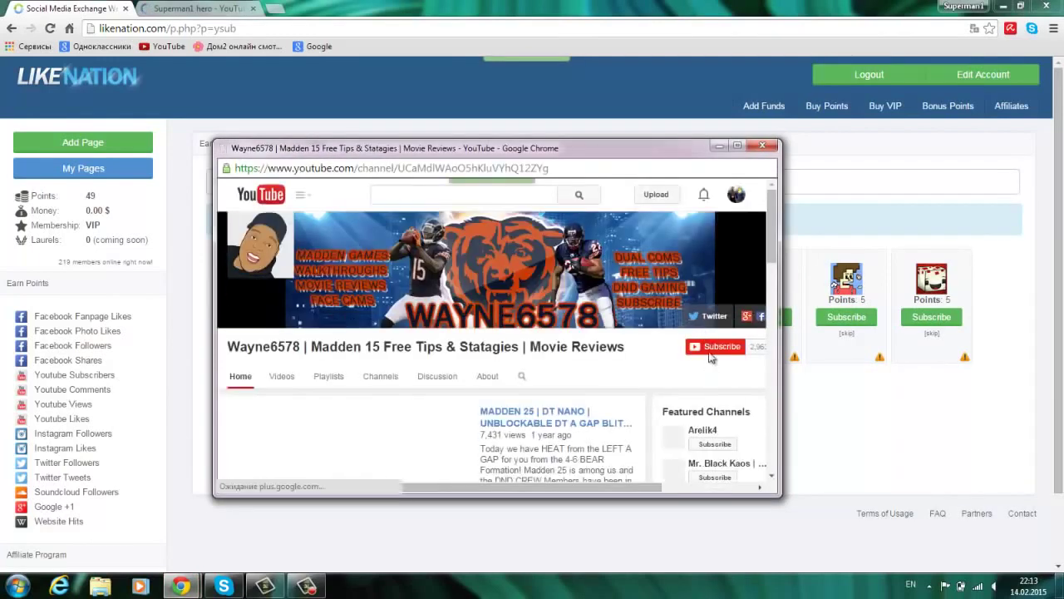
left_click(711, 352)
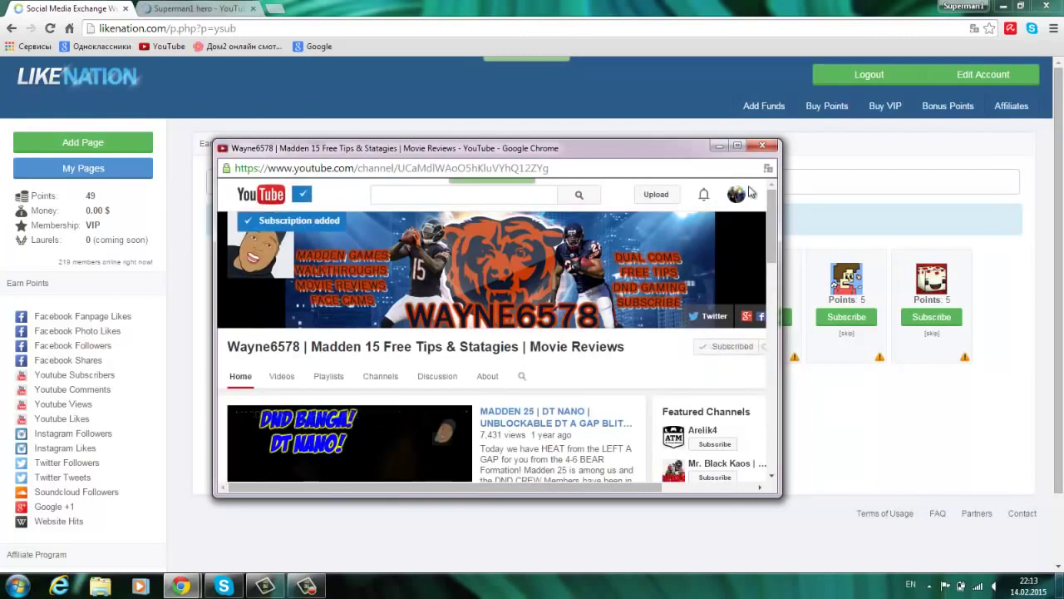
left_click(759, 147)
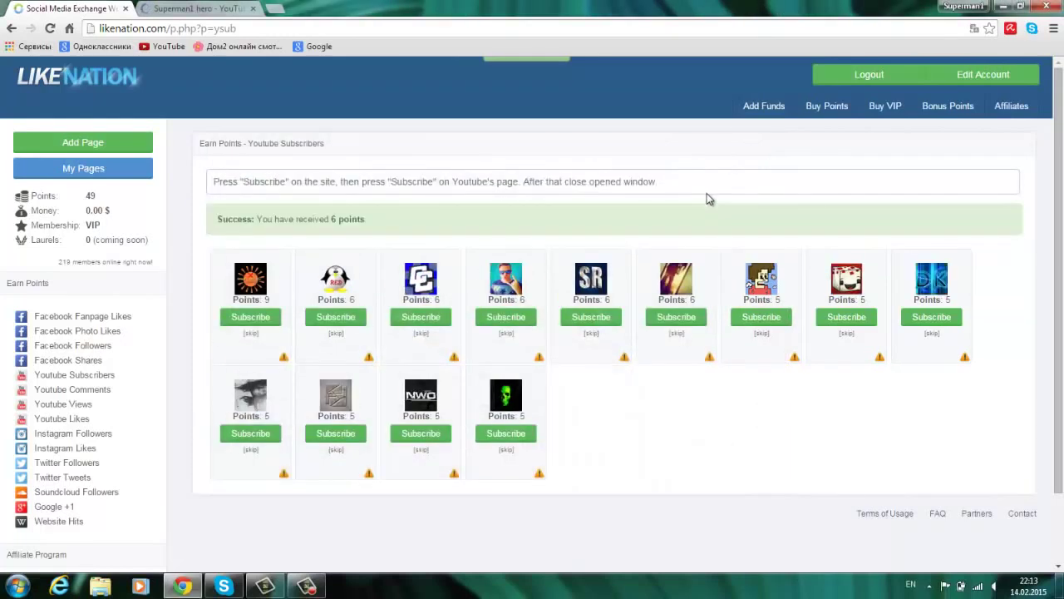
Subscribe to the RED toys reviewed and Carbon Cruzers channels from the exchange list, closing each channel's window.
left_click(335, 317)
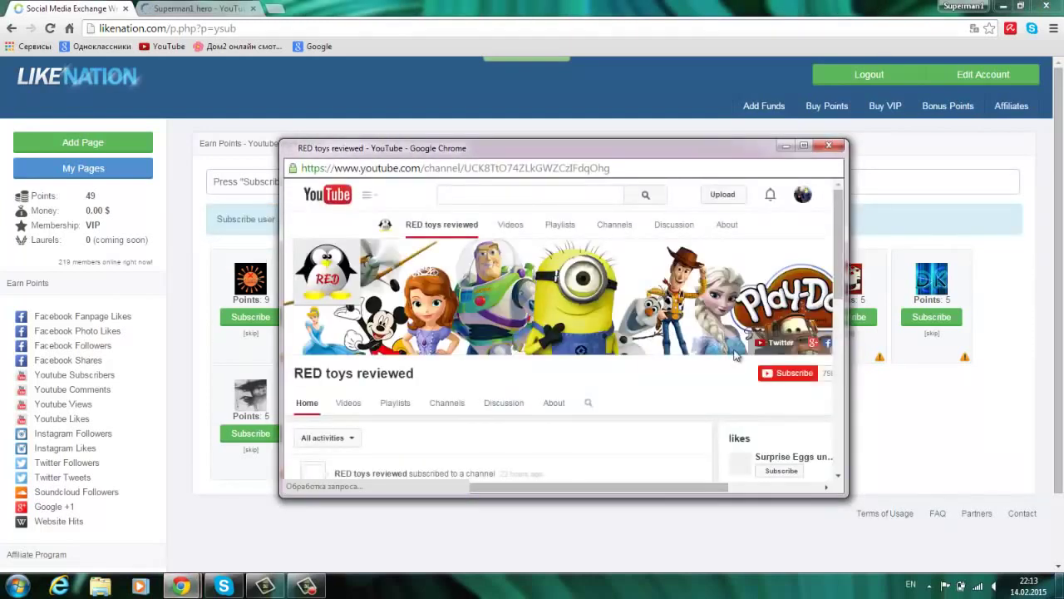
left_click(784, 349)
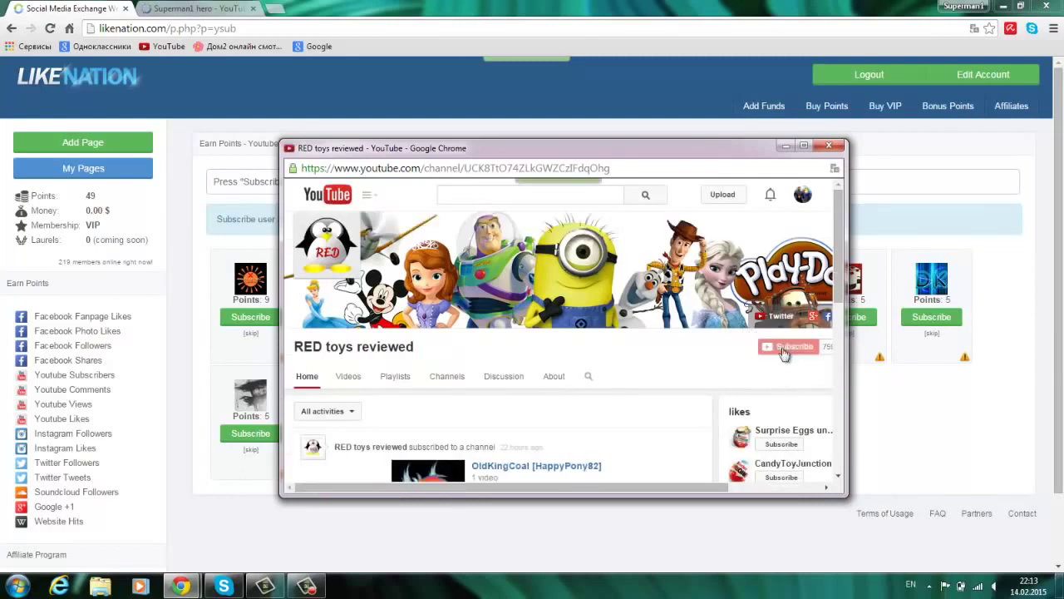
left_click(827, 147)
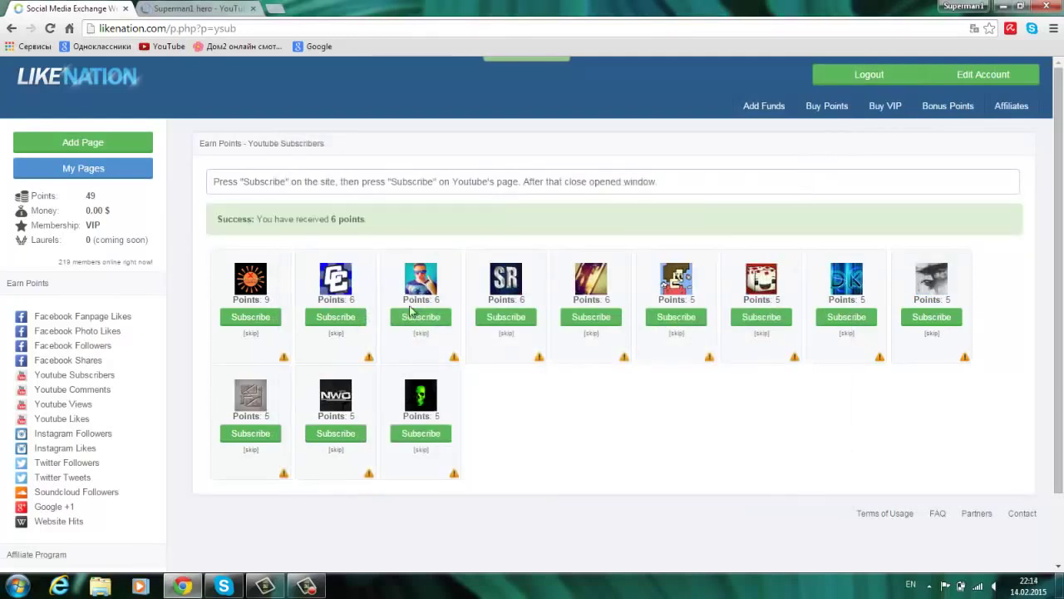
left_click(363, 320)
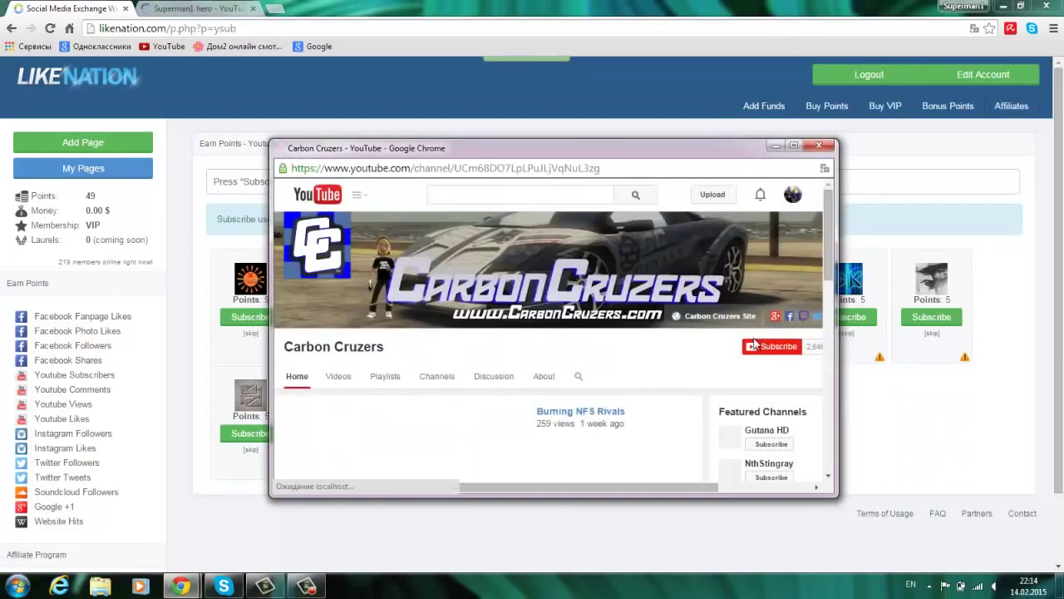
left_click(759, 348)
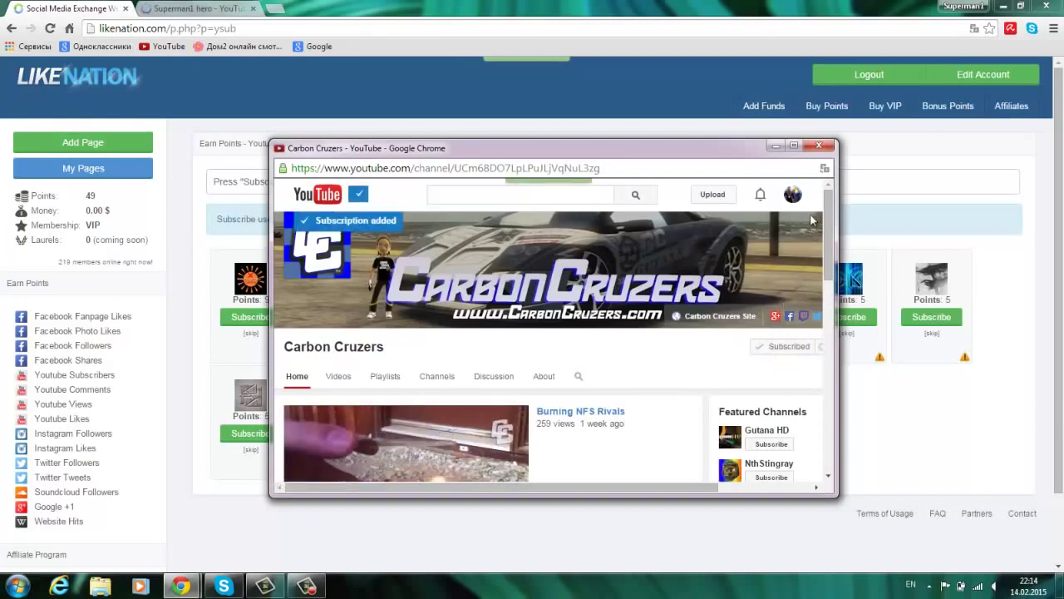
left_click(820, 148)
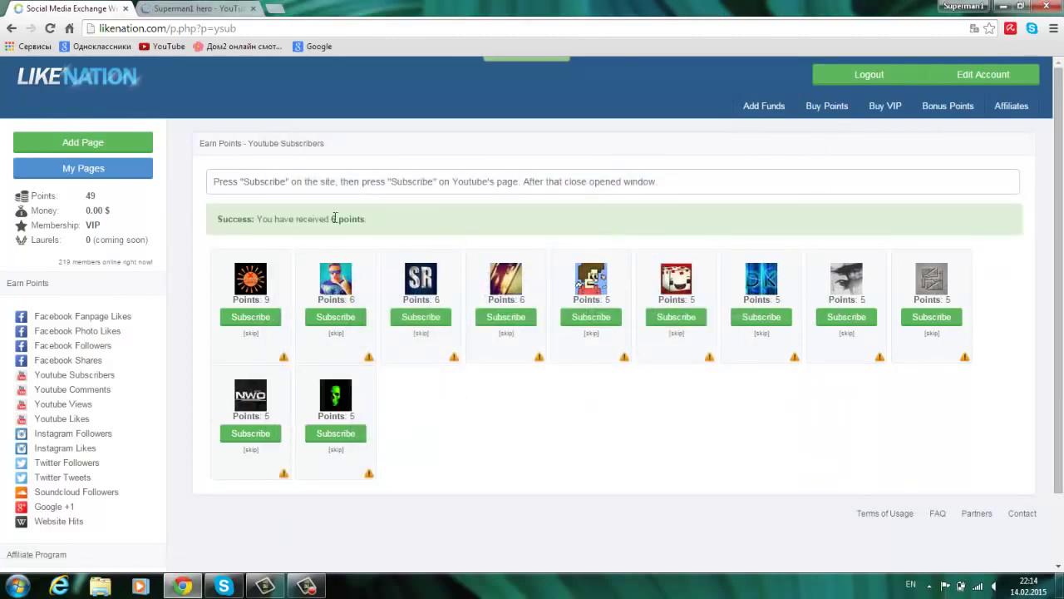
Open the Youtube Views exchange, play the offered video for the required 15 seconds, and pause it.
left_click(59, 75)
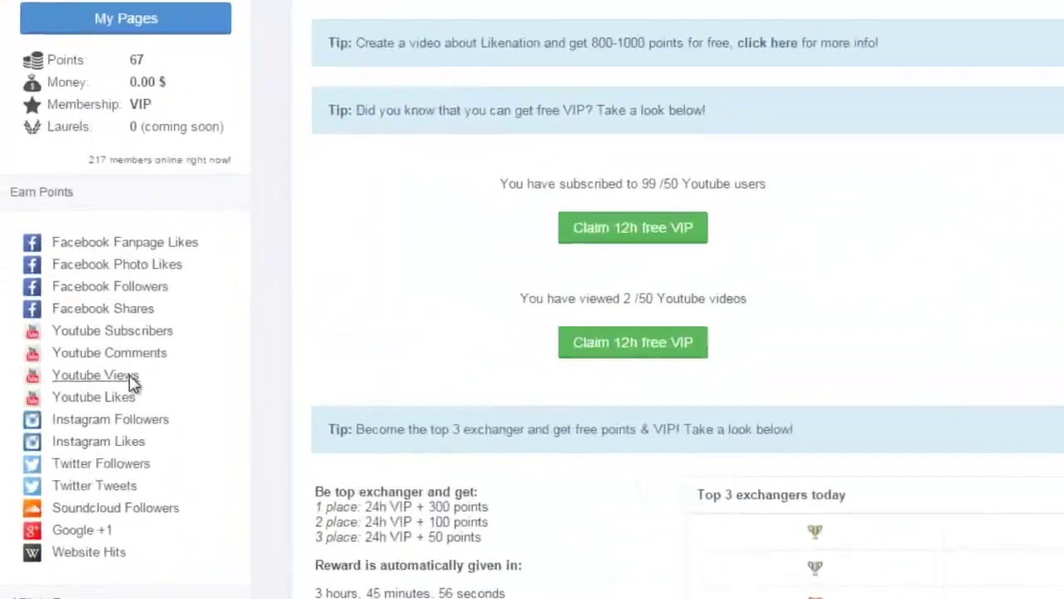
left_click(130, 382)
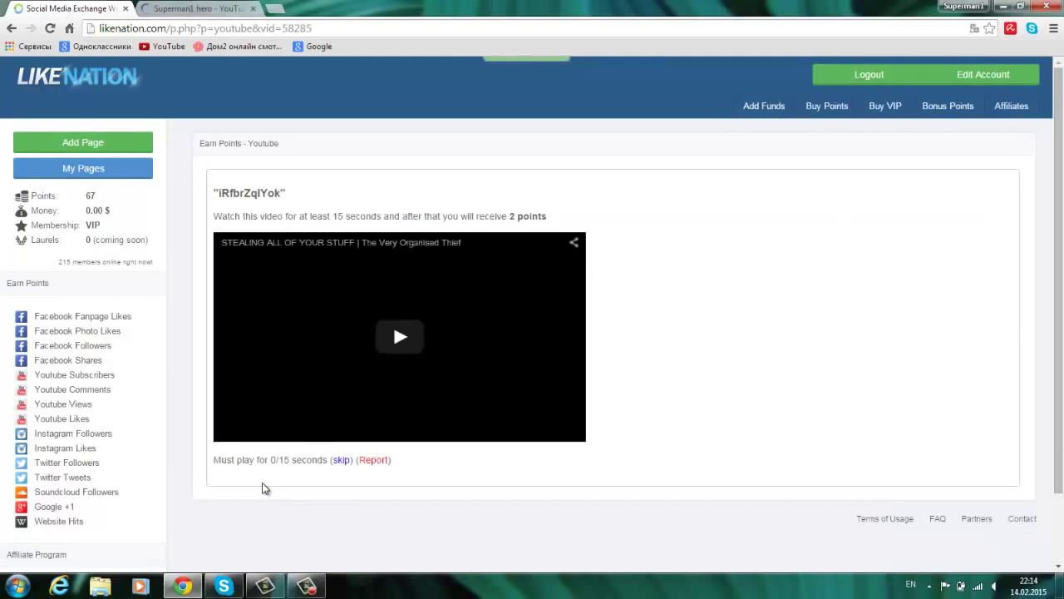
left_click(402, 320)
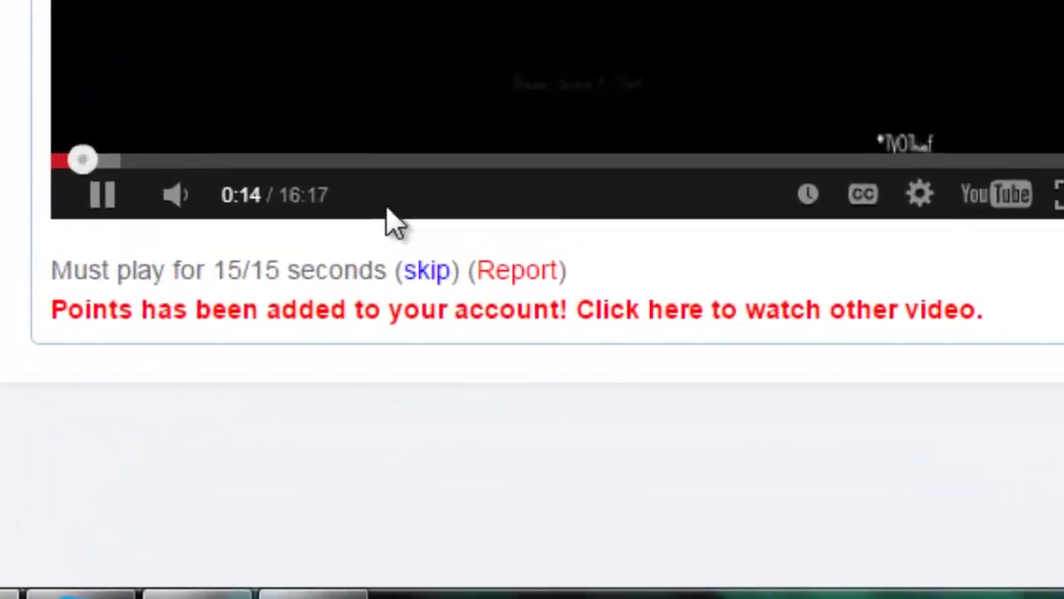
left_click(438, 43)
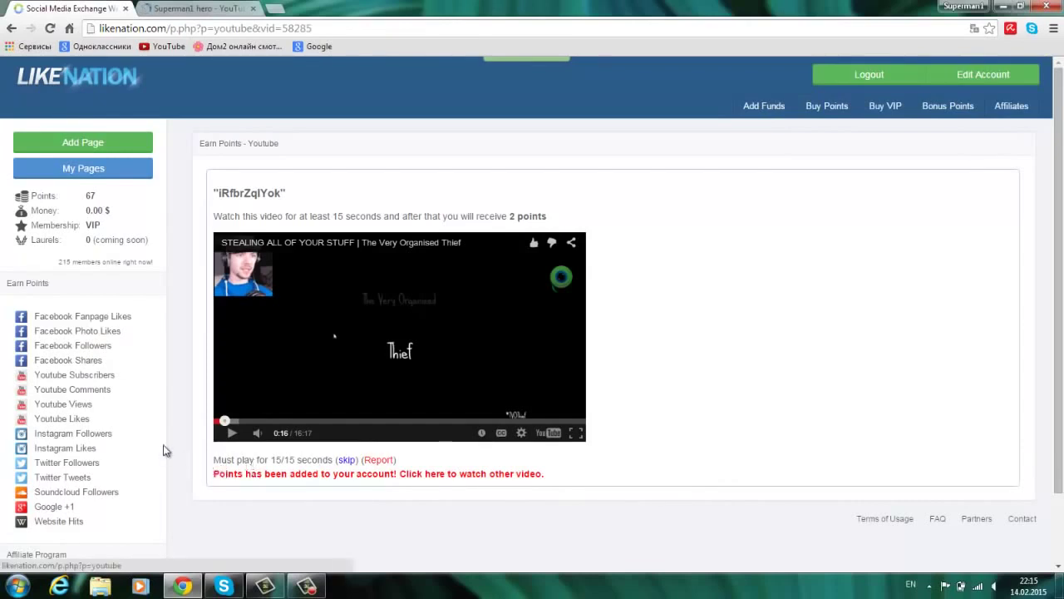
Attach the YouTube account to the Youtube Likes exchange by submitting the channel ID copied from the YouTube channel's URL.
left_click(80, 424)
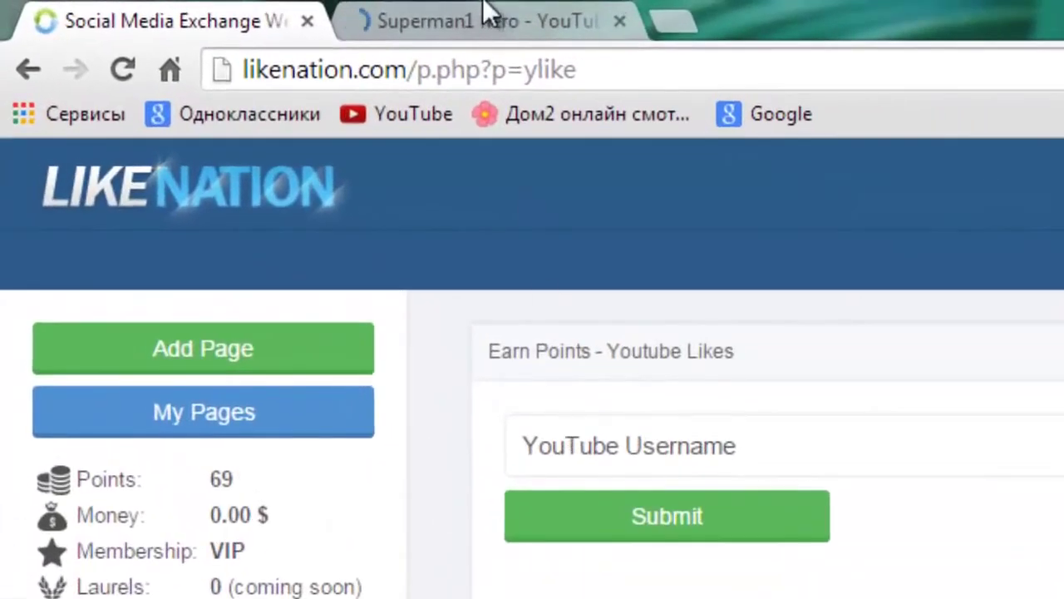
left_click(489, 14)
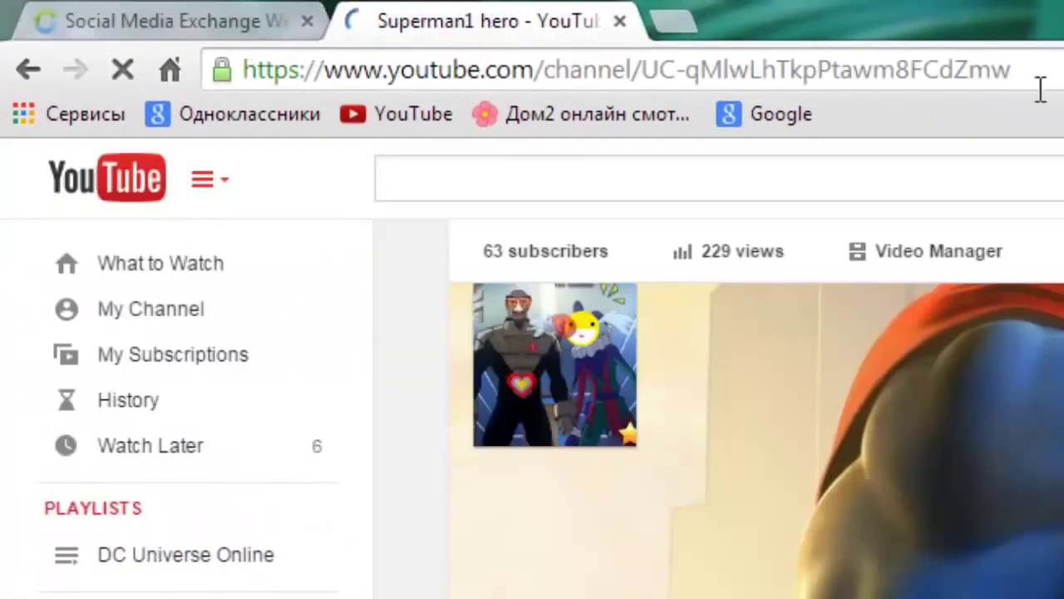
left_click_drag(1026, 67, 647, 79)
key("ctrl+c")
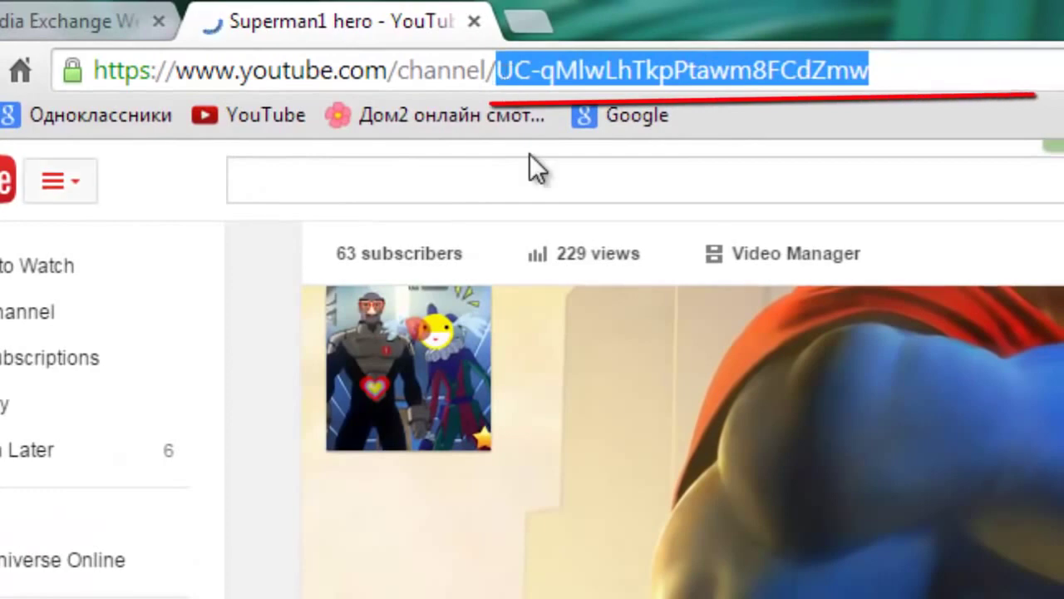
left_click(27, 18)
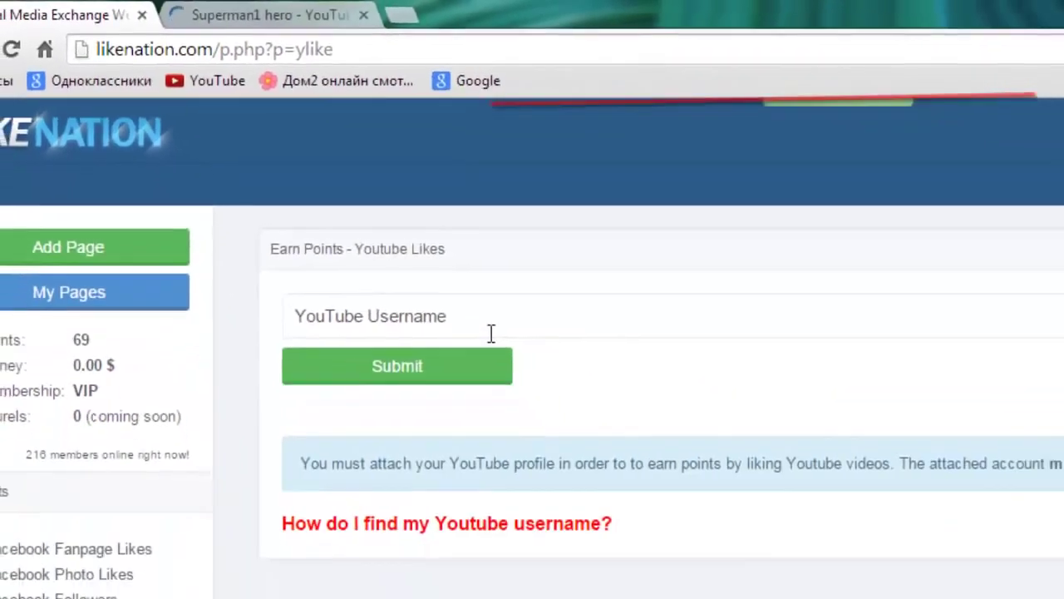
left_click(884, 462)
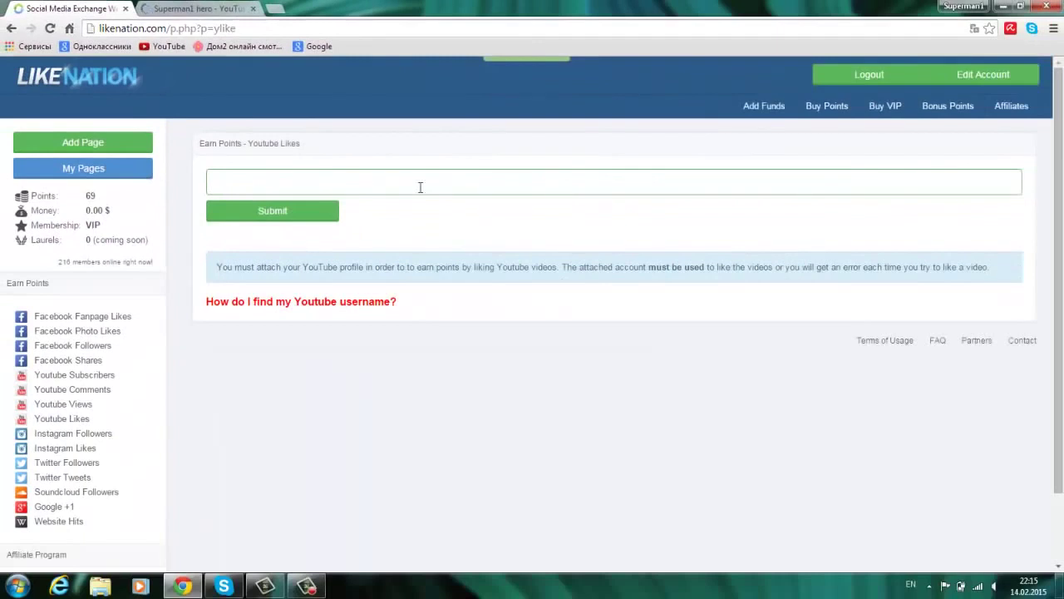
key("ctrl+v")
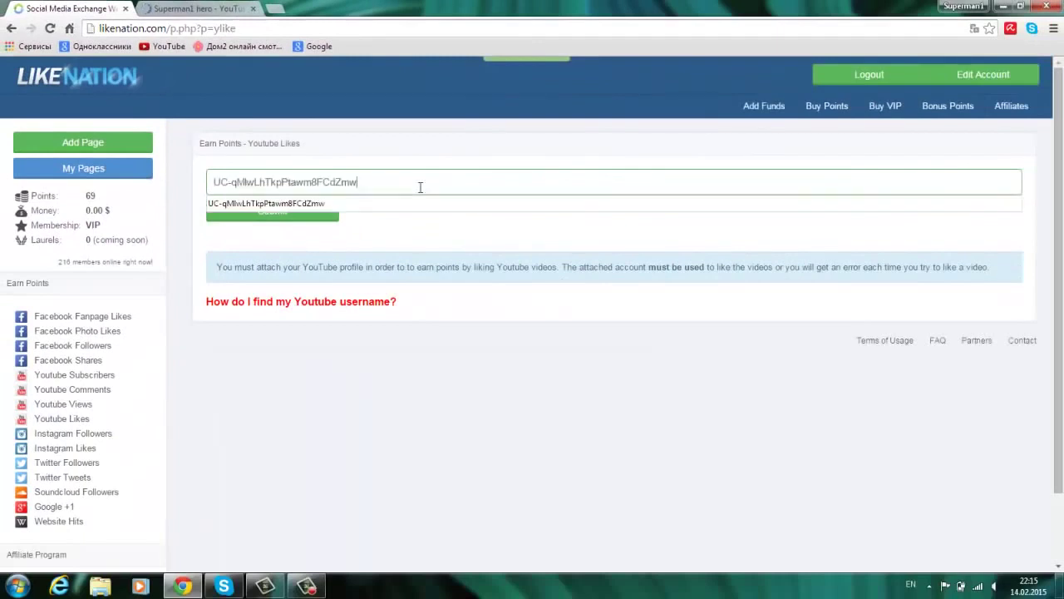
left_click(316, 220)
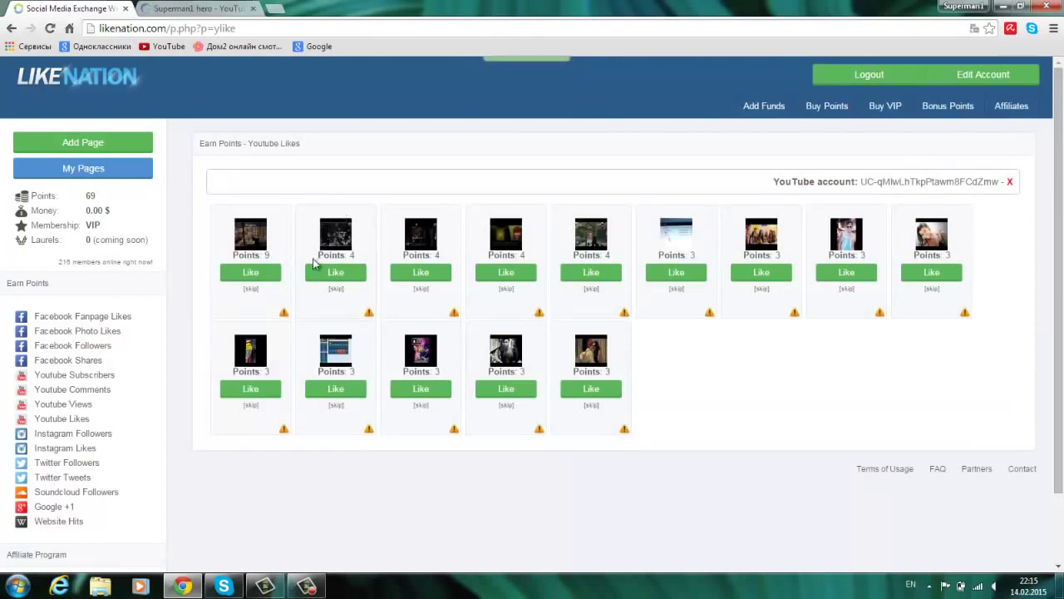
Open the 9-point offer in the Youtube Likes list, like its video on YouTube, and close the video window.
left_click(250, 273)
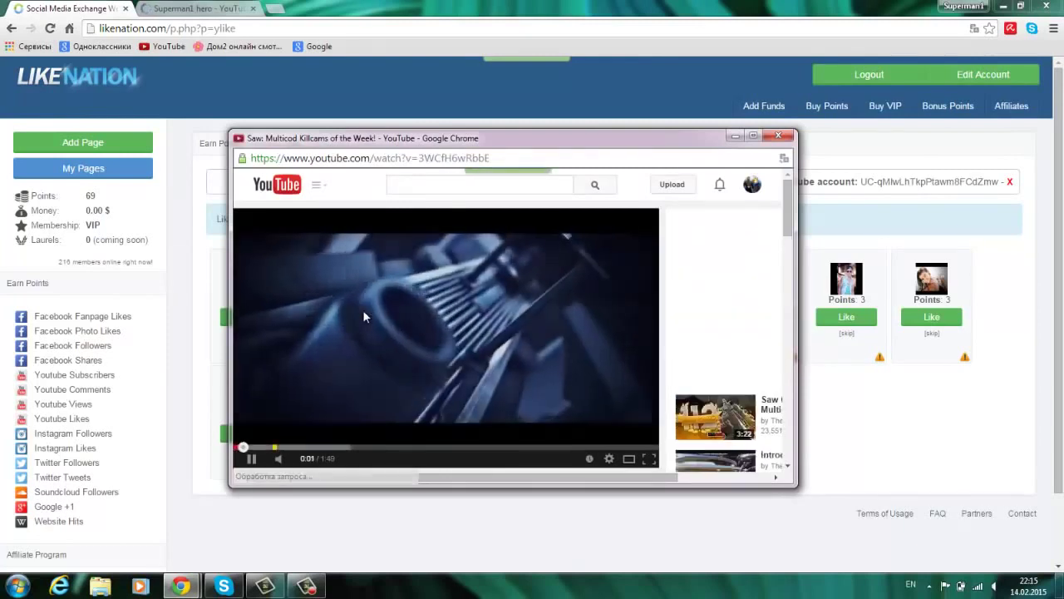
scroll(363, 316, "down", 3)
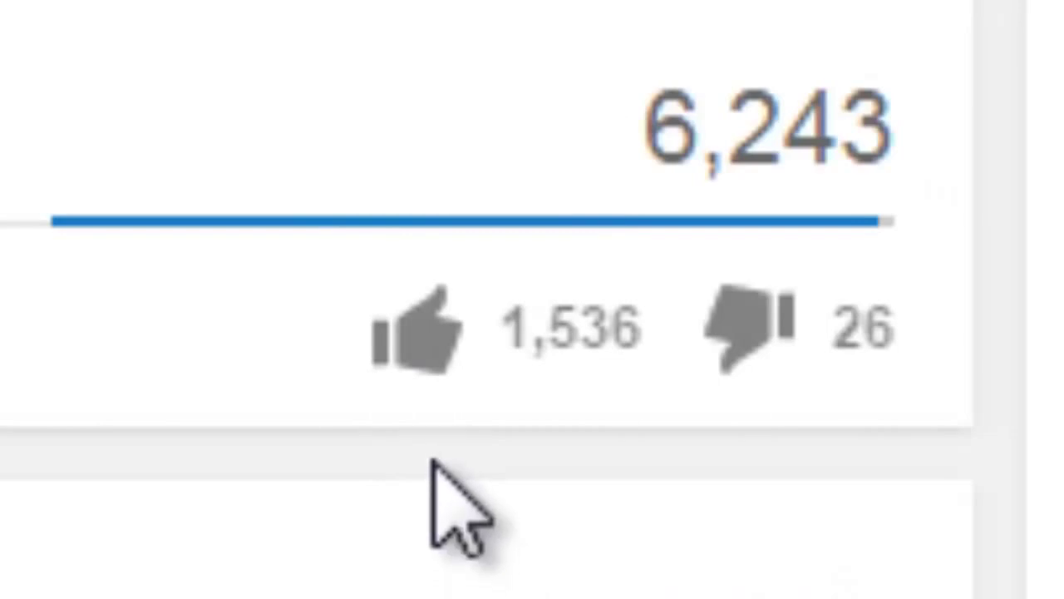
left_click(426, 332)
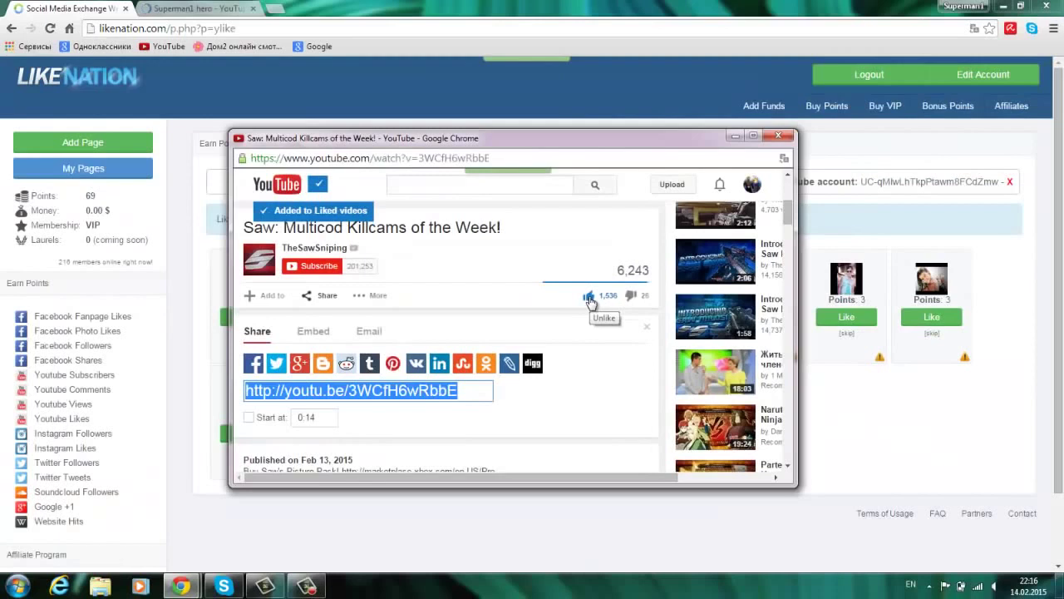
left_click(771, 139)
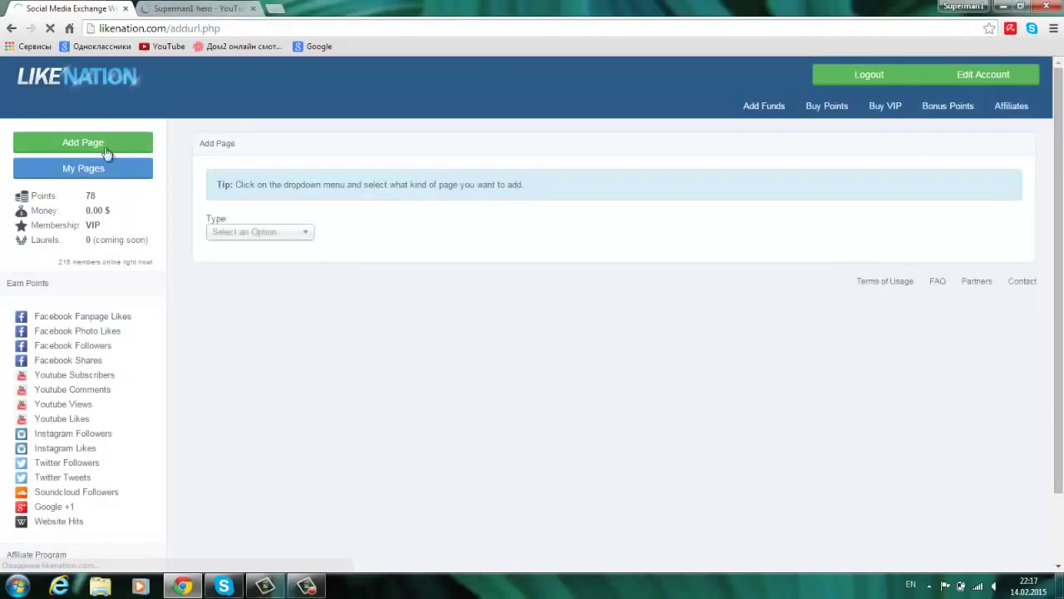
Set the new page's type to Youtube Subscribers with 9 points per click.
left_click(224, 233)
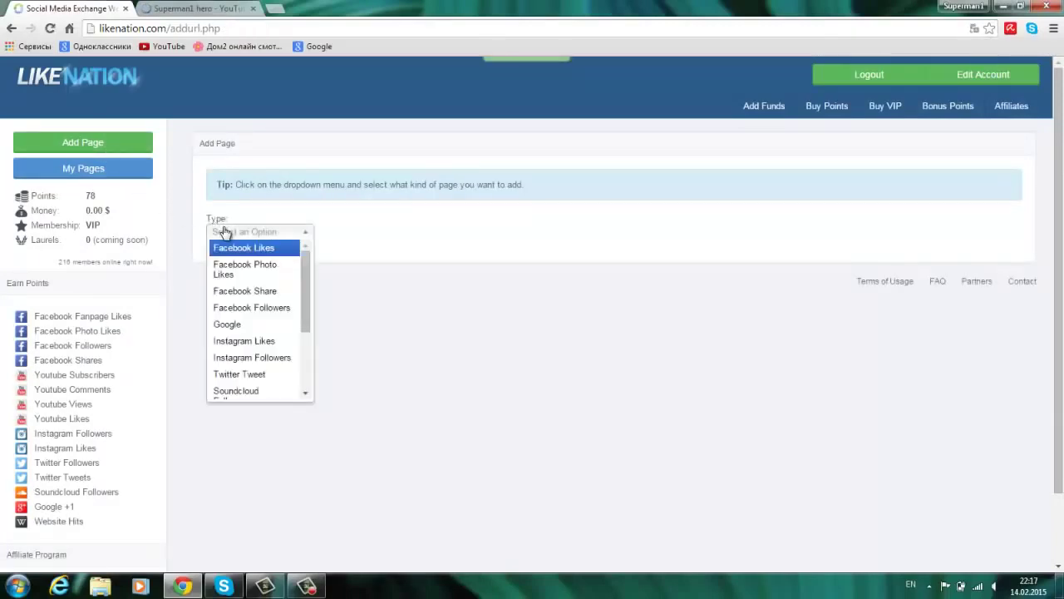
left_click_drag(304, 289, 302, 342)
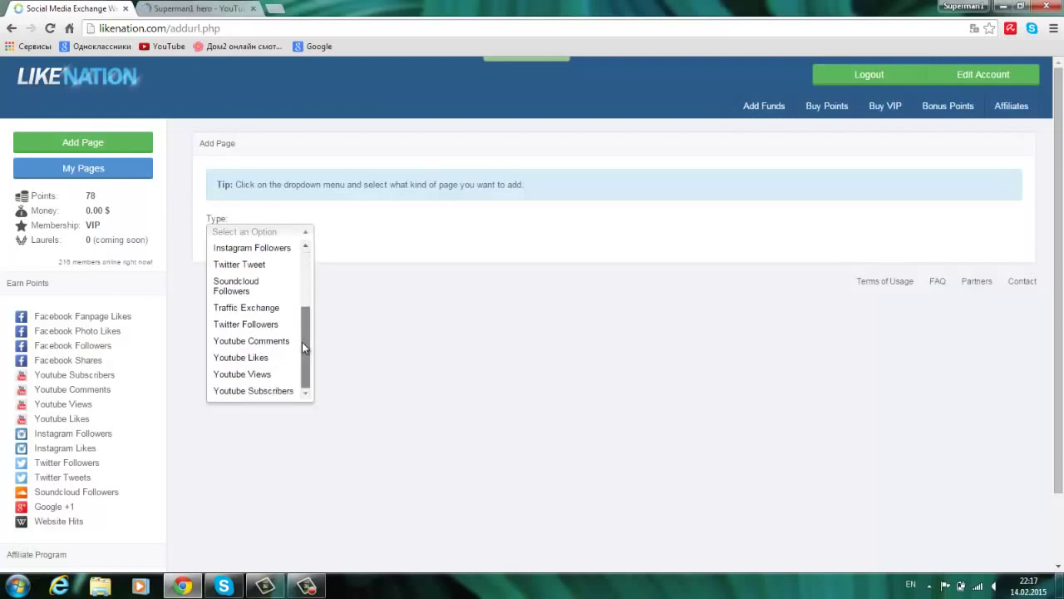
left_click(270, 390)
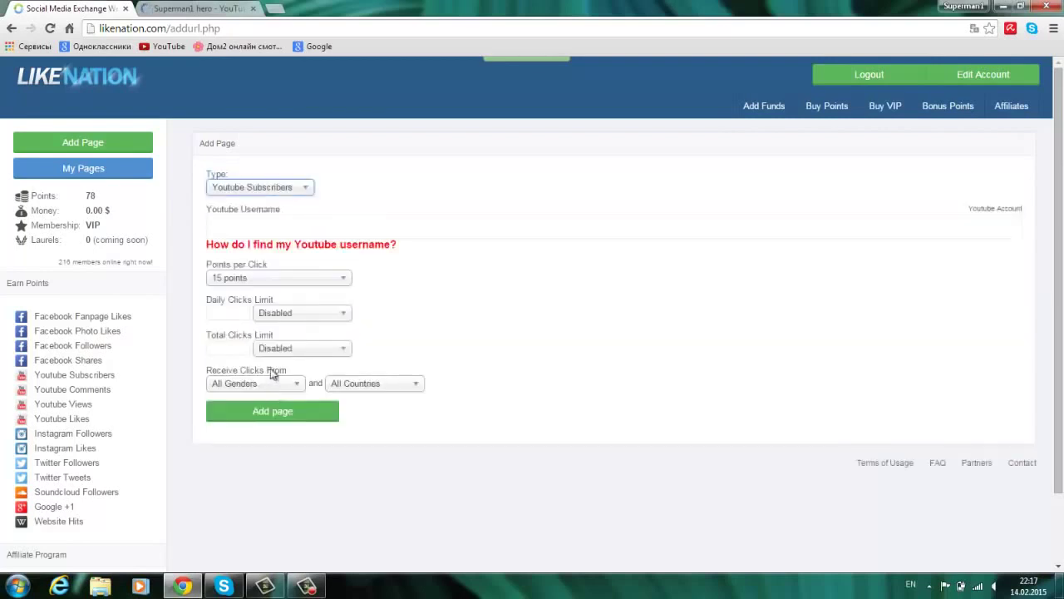
left_click(291, 279)
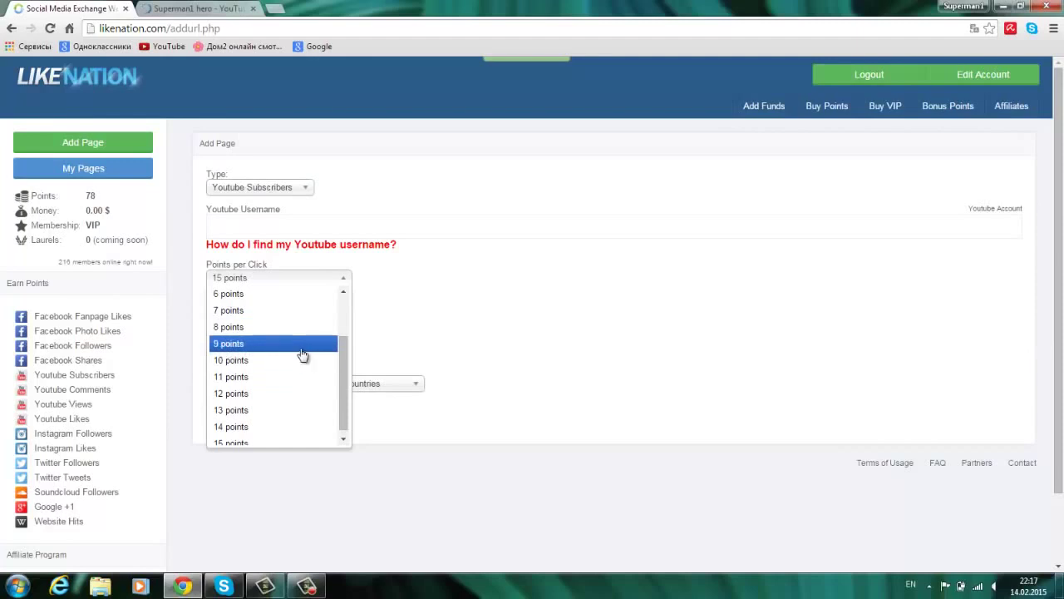
left_click(302, 343)
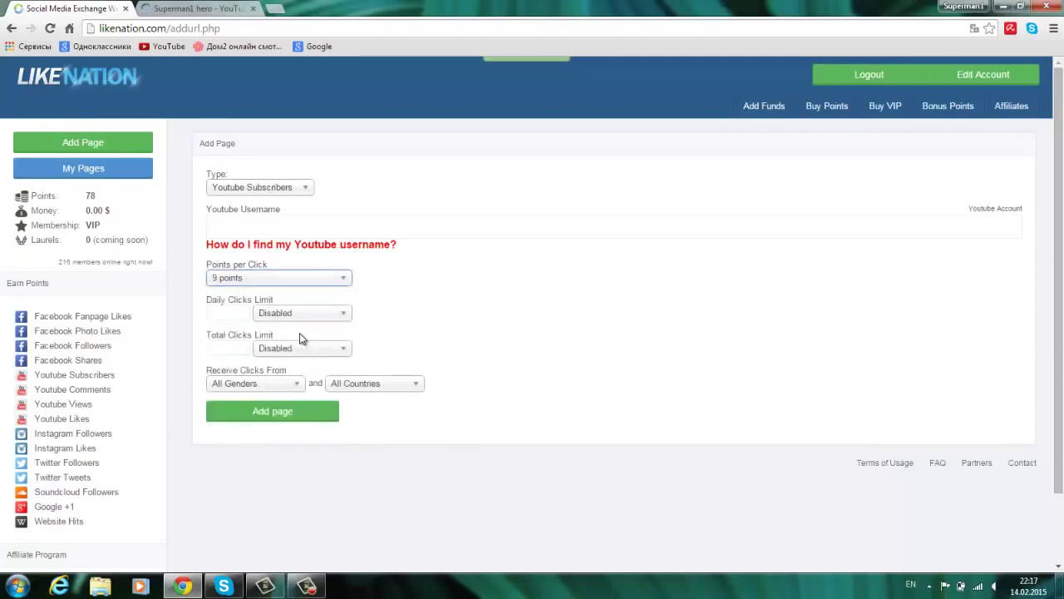
Open the guide on finding the YouTube username and examine which part of the channel URL to copy.
left_click(283, 226)
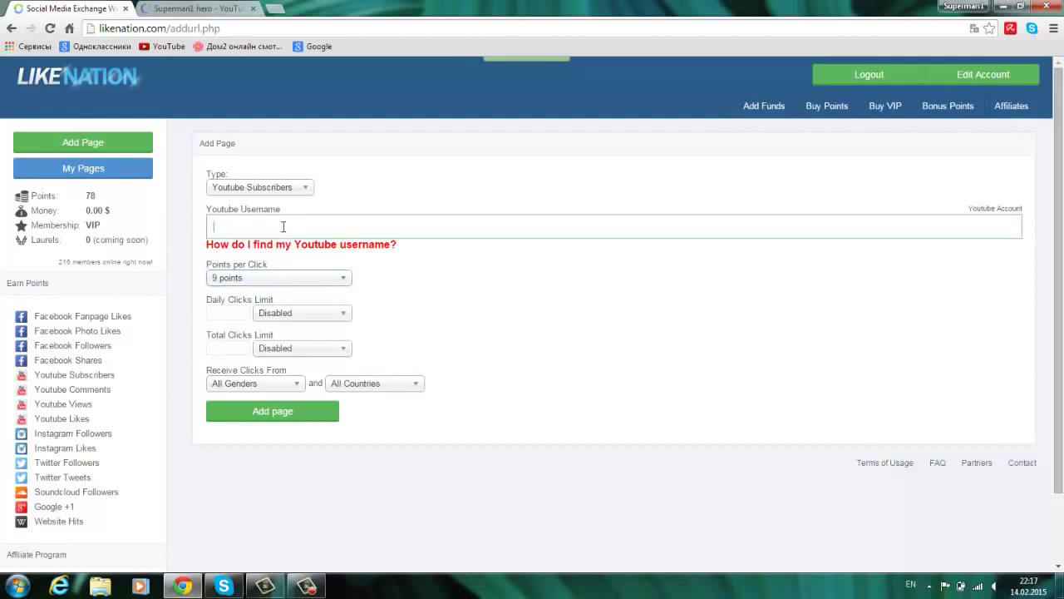
left_click(281, 251)
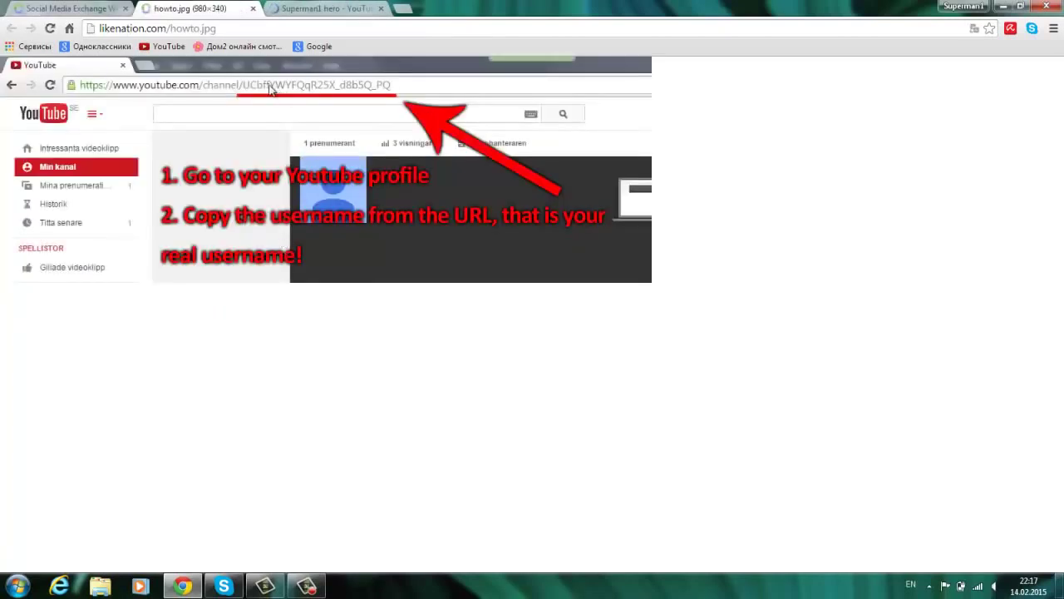
left_click_drag(247, 91, 370, 125)
Copy the channel ID from the own YouTube channel's URL and enter it as the new page's Youtube Username.
left_click(307, 9)
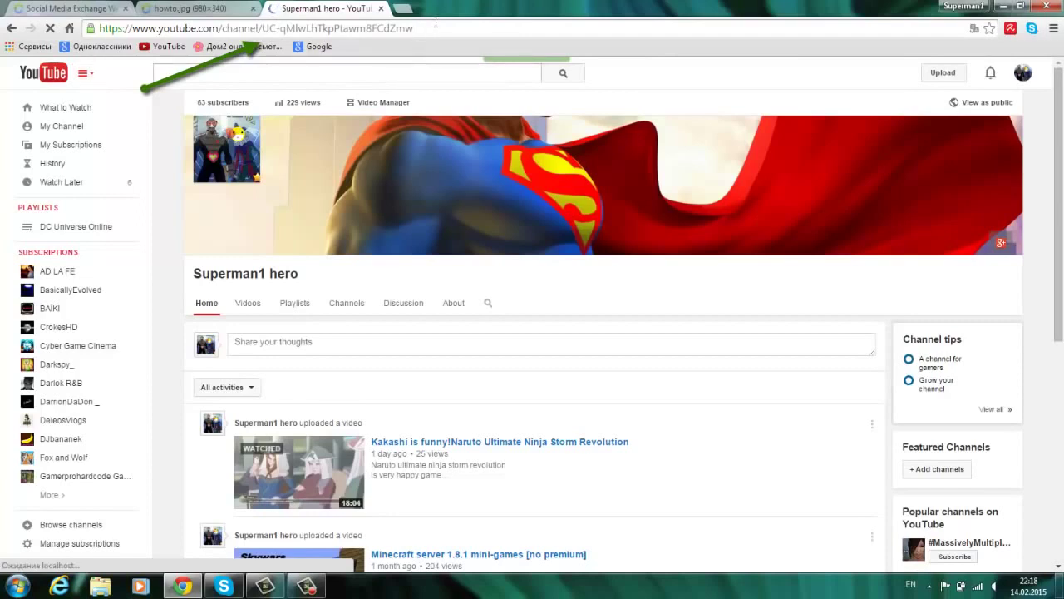
left_click_drag(425, 29, 272, 58)
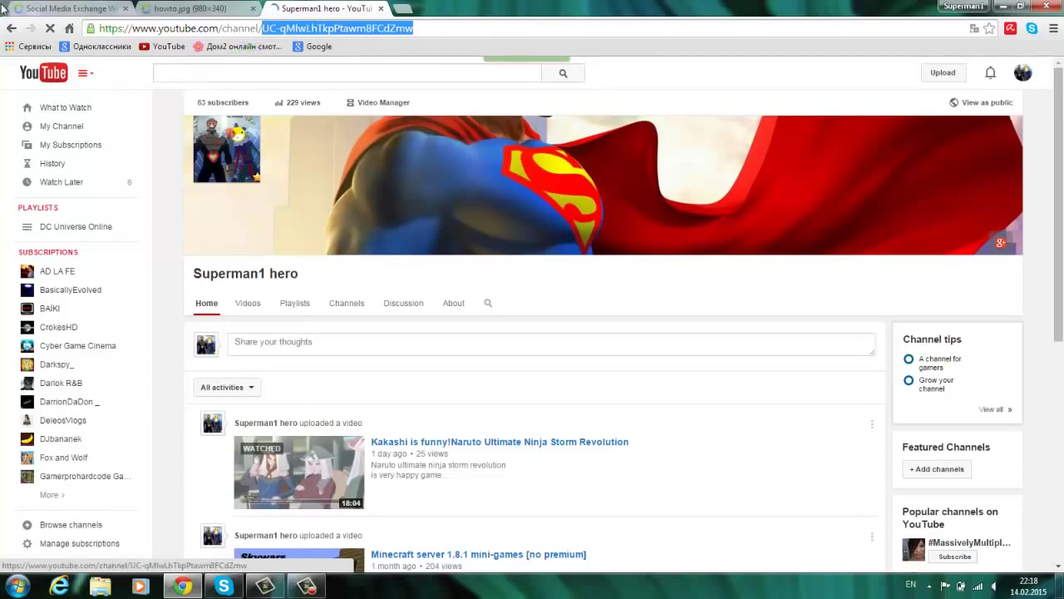
left_click(56, 10)
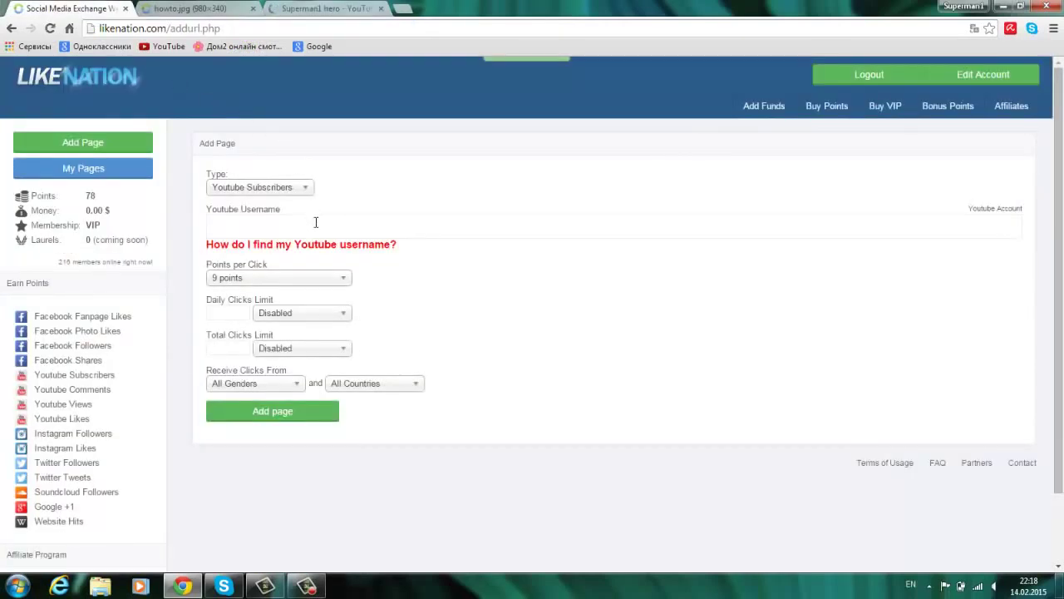
left_click(316, 225)
type("UC-qMlwLhTkpPtawm8FCdZmw")
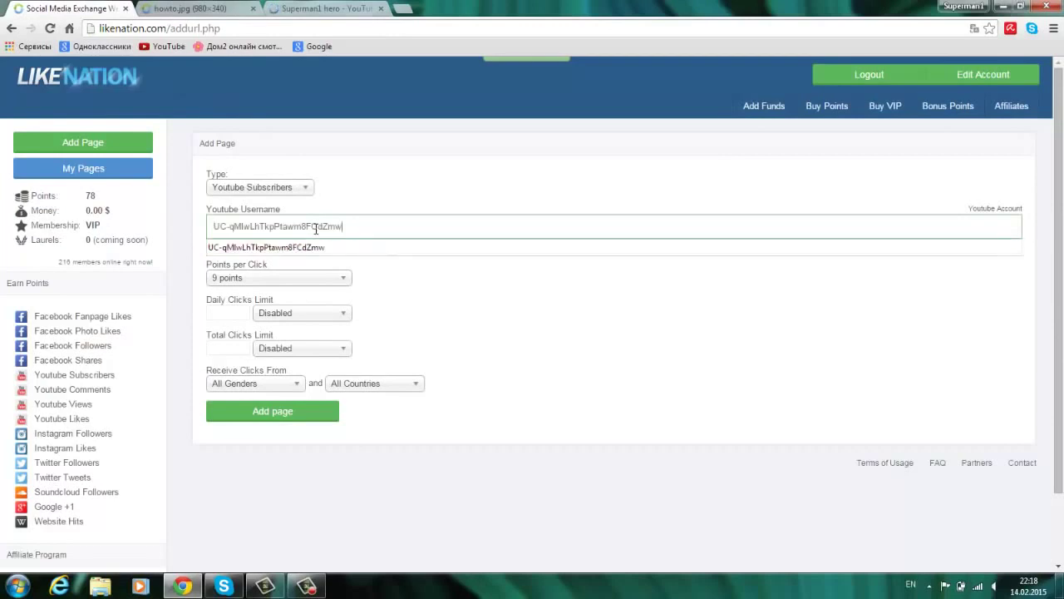
left_click(266, 247)
left_click(503, 316)
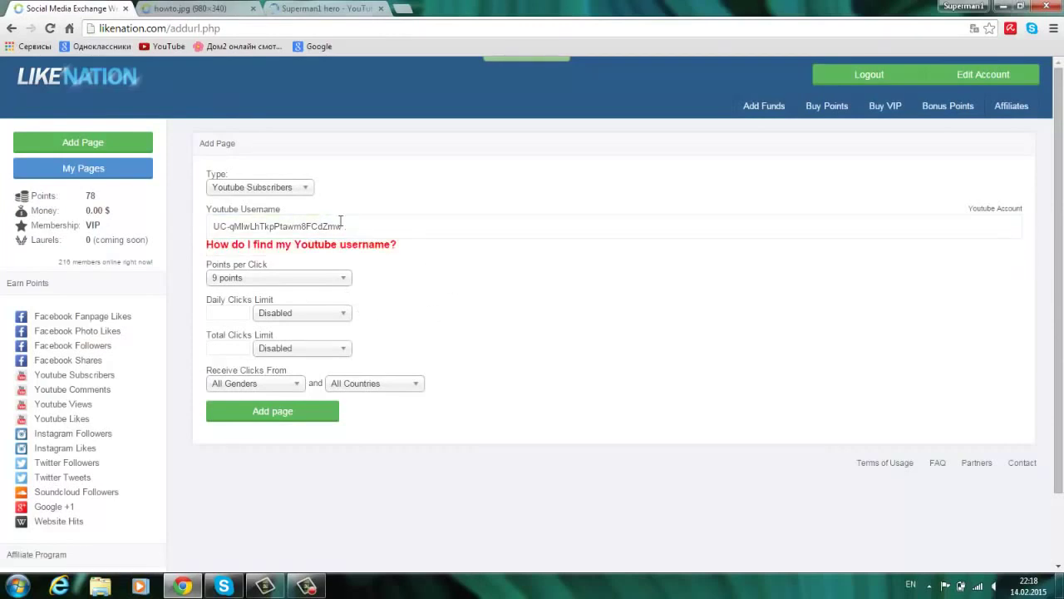
Check the available page types, keep Youtube Subscribers, and submit the new page.
left_click(286, 188)
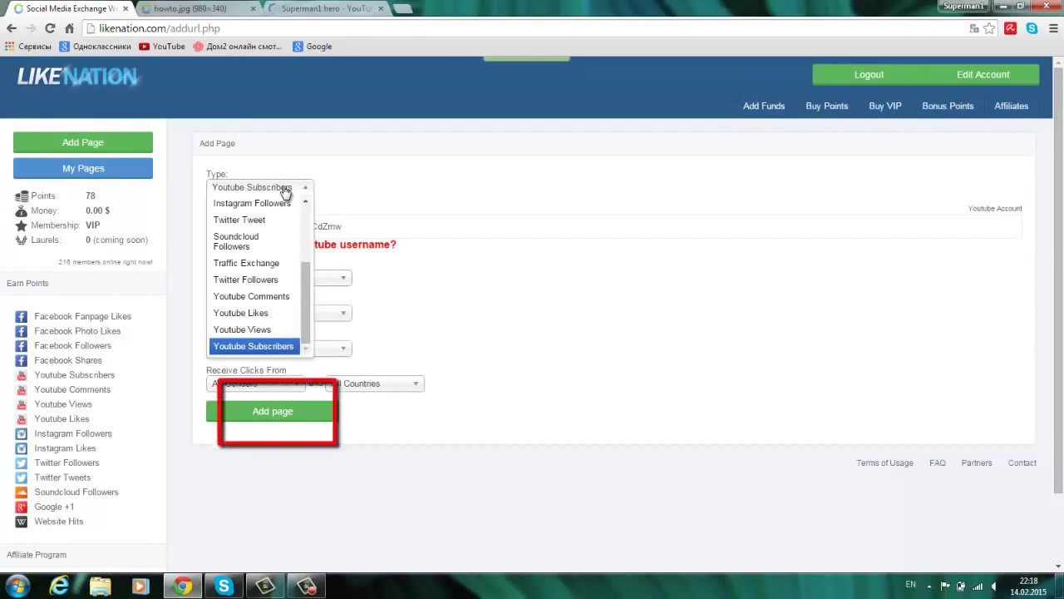
left_click(285, 188)
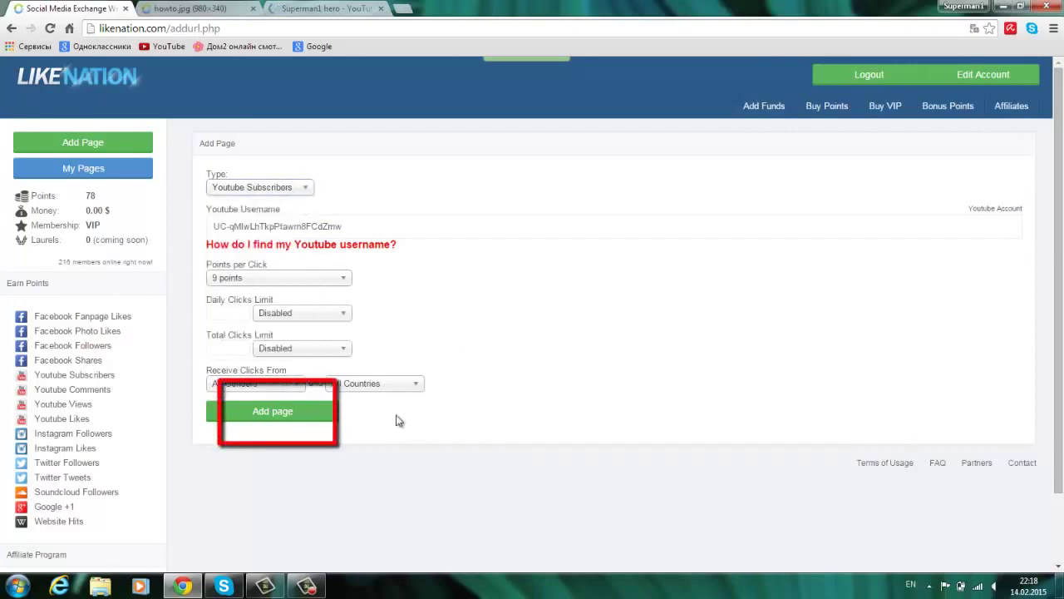
left_click(301, 421)
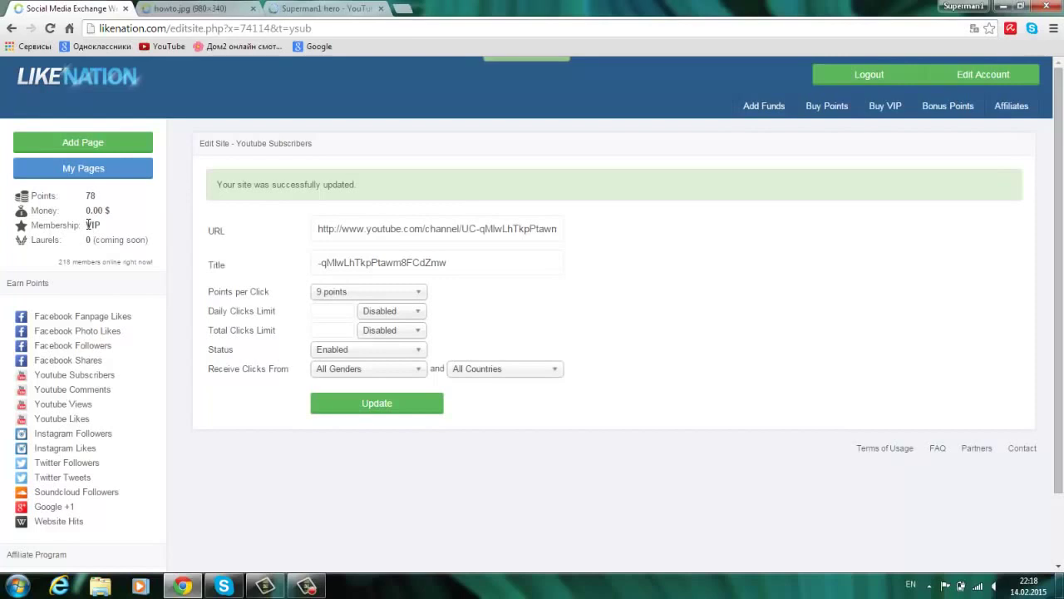
Find the Kakashi video among the own Youtube Views pages, set its status to Enabled, and save the update.
left_click(92, 172)
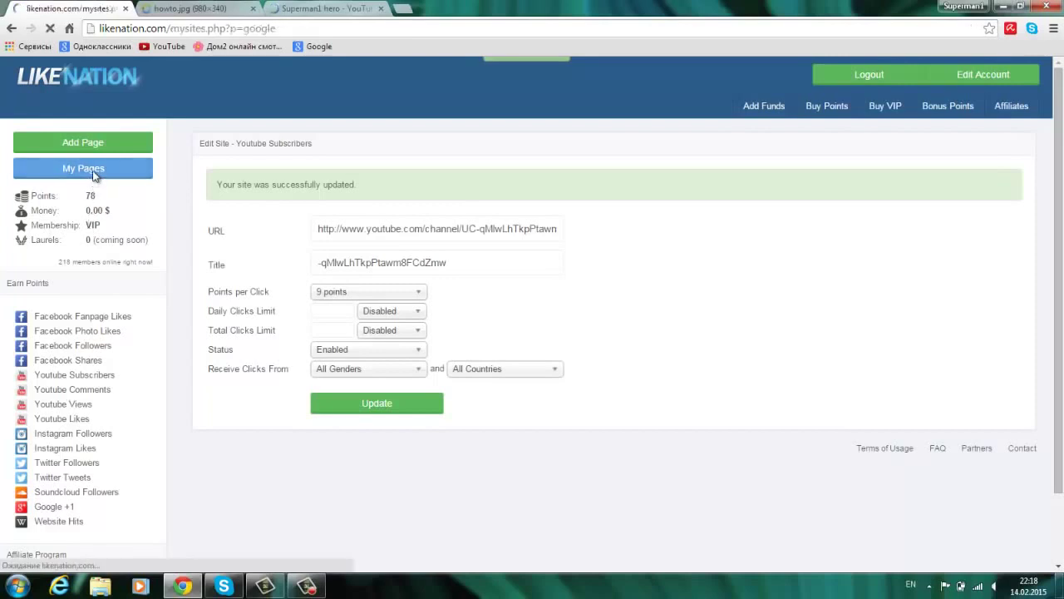
left_click(229, 226)
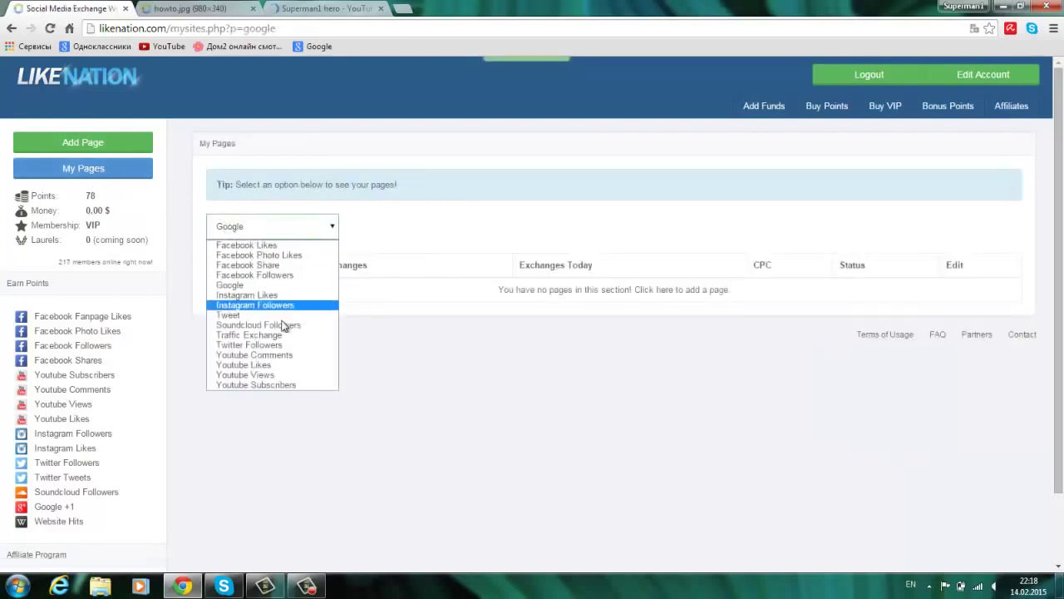
left_click(286, 373)
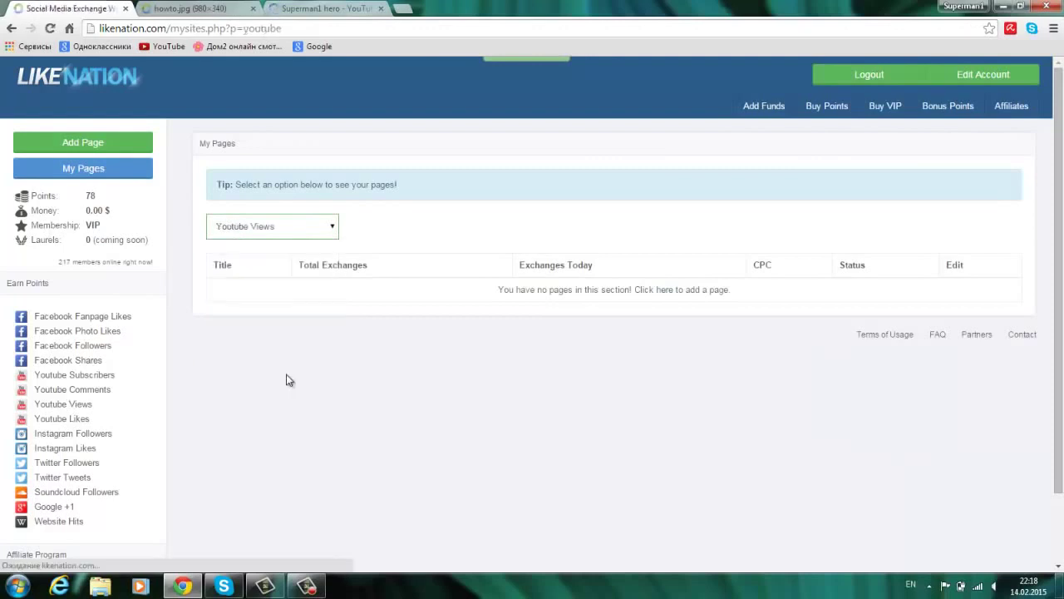
left_click(974, 290)
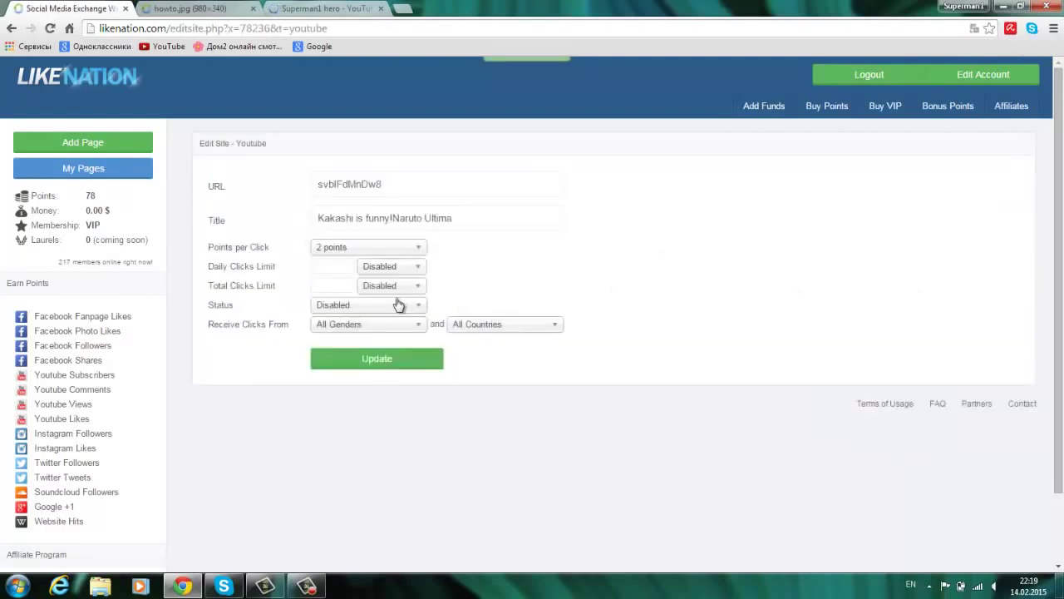
left_click(399, 305)
left_click(394, 320)
left_click(389, 363)
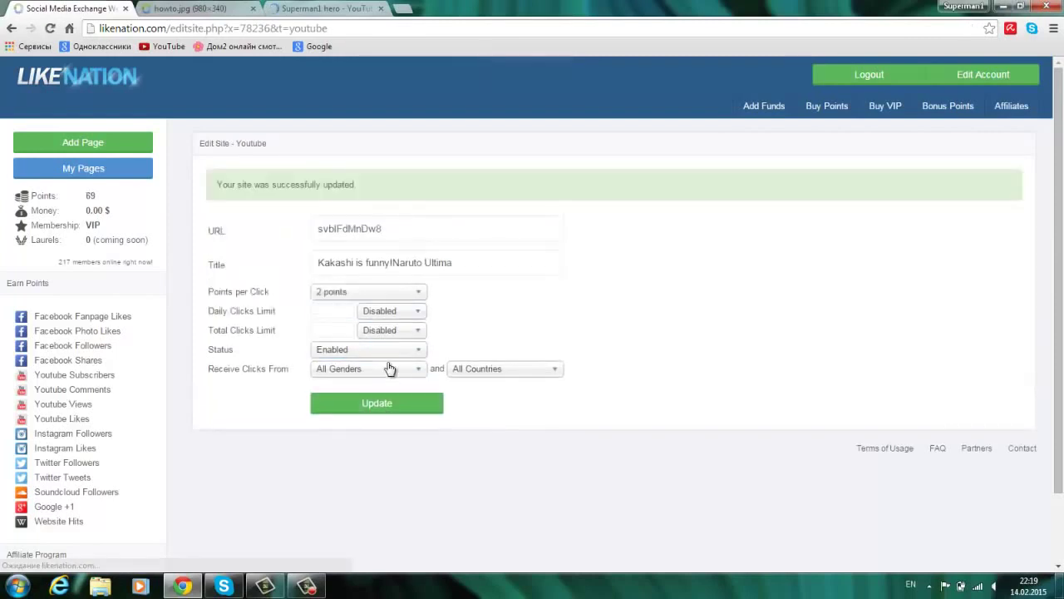
Show the own pages of the Youtube Comments type.
left_click(84, 169)
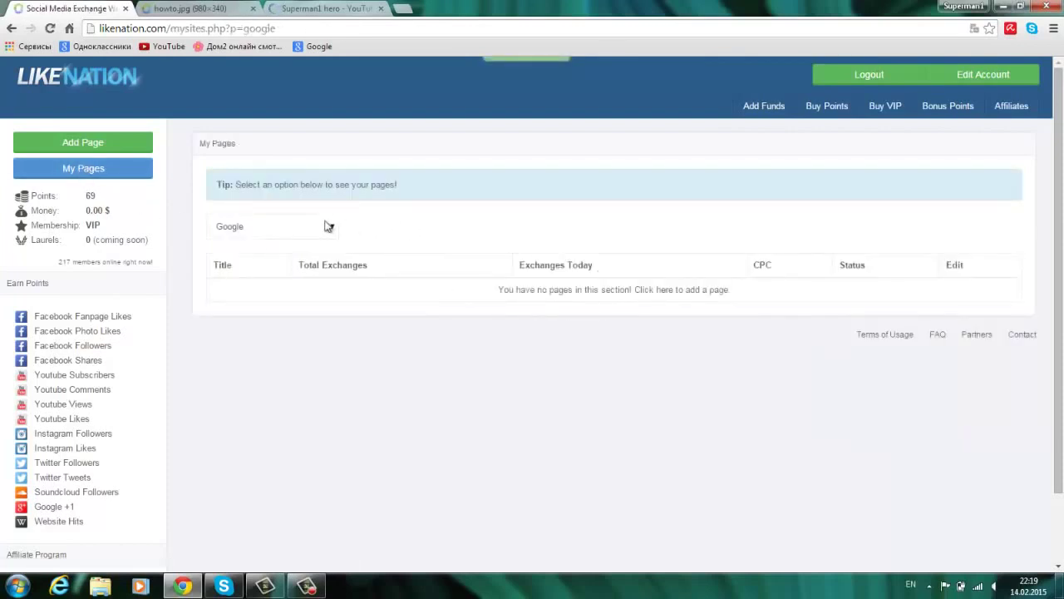
left_click(329, 226)
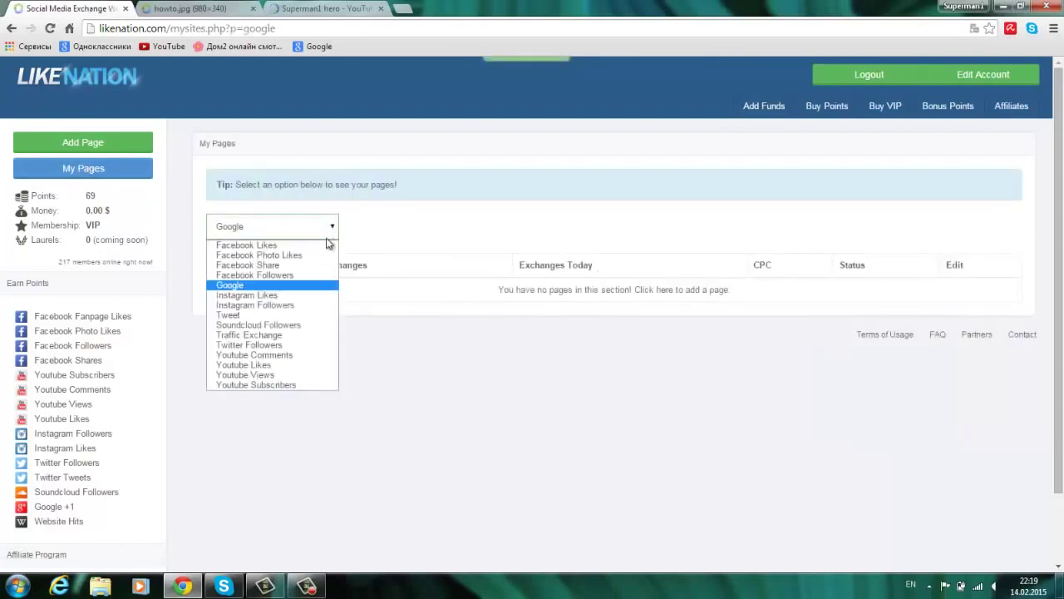
left_click(280, 355)
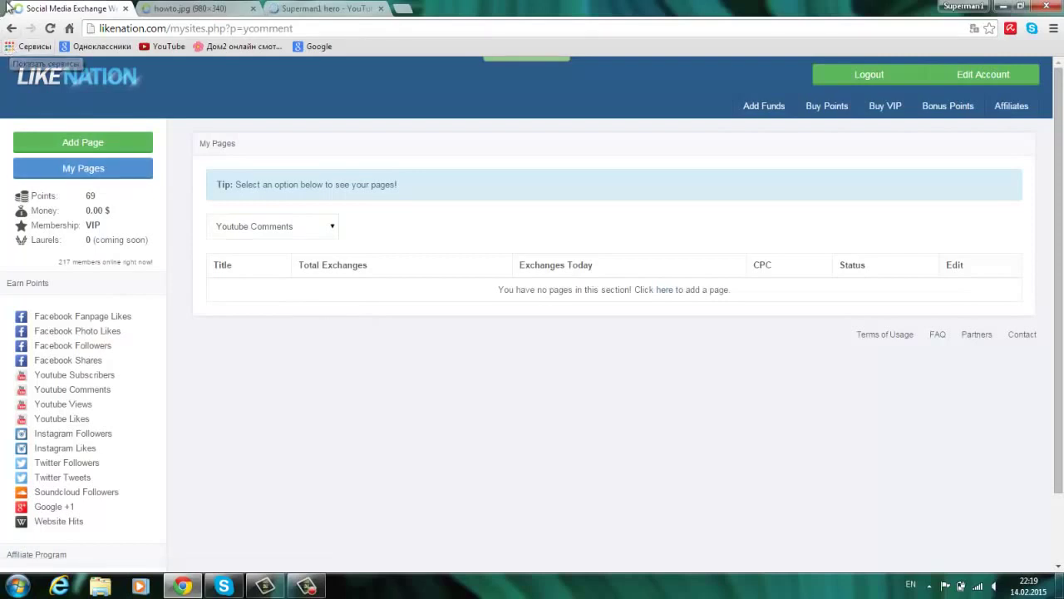
Start adding another page and set its type to Youtube Comments.
left_click(119, 144)
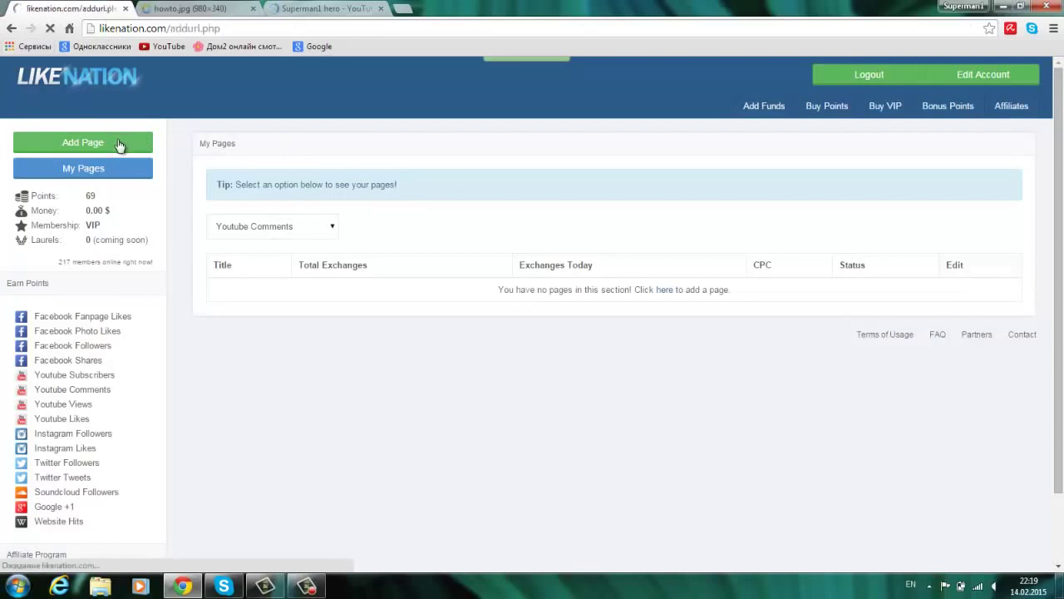
left_click(299, 238)
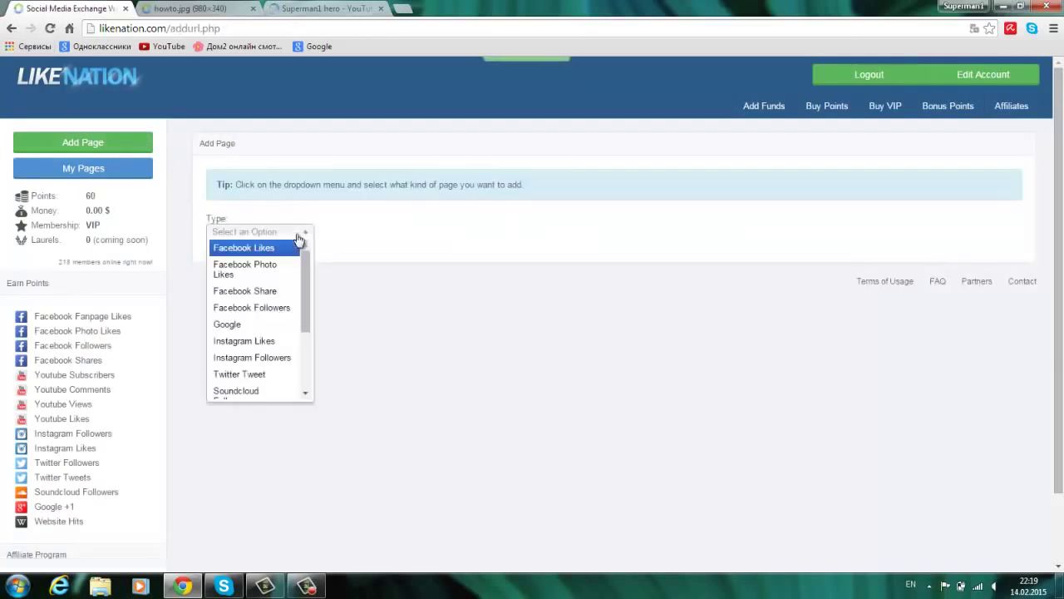
scroll(278, 308, "down", 3)
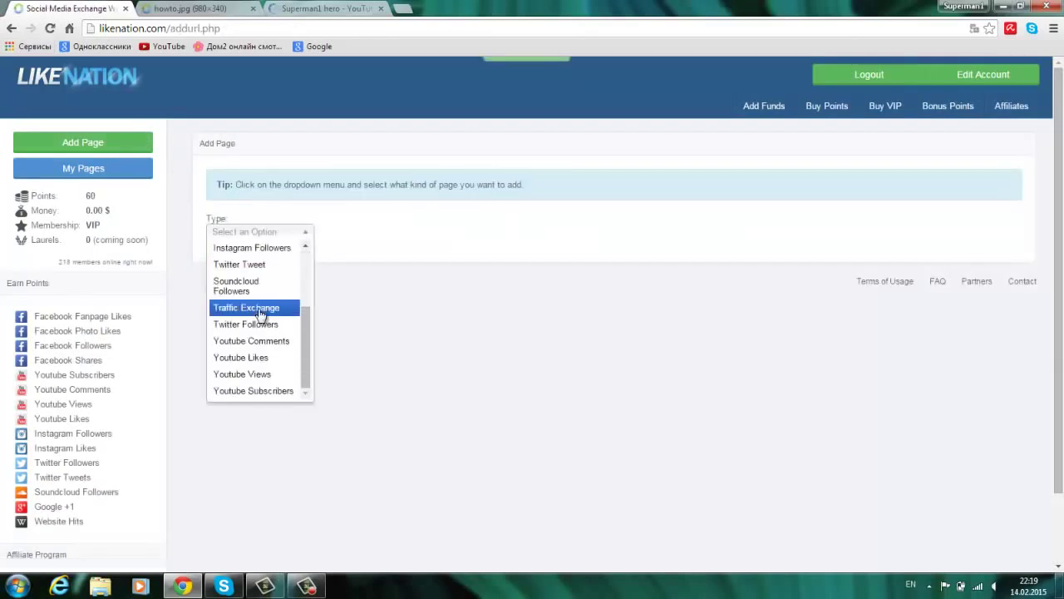
left_click(272, 340)
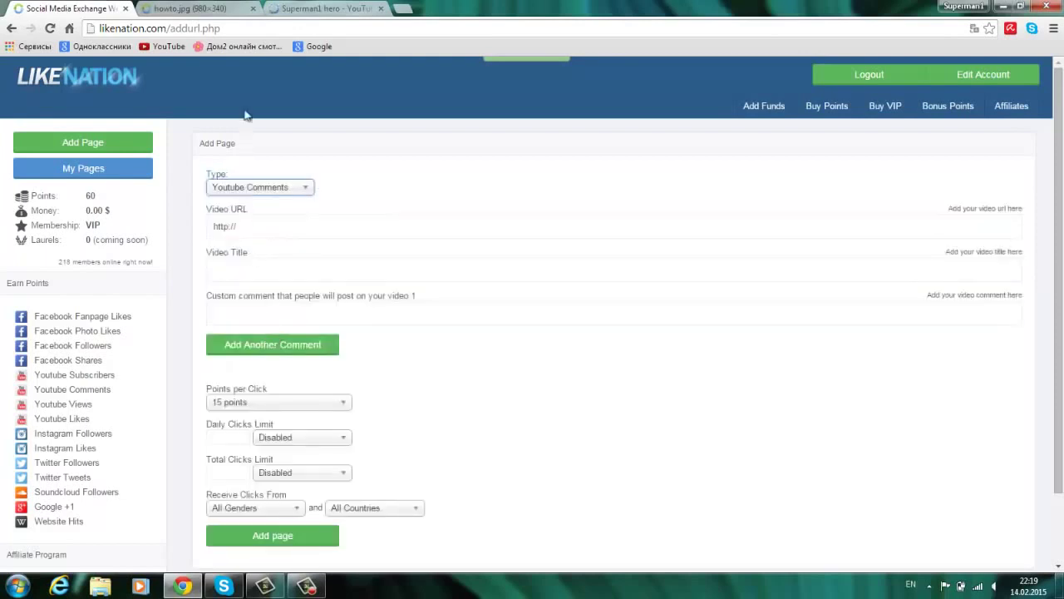
left_click(320, 7)
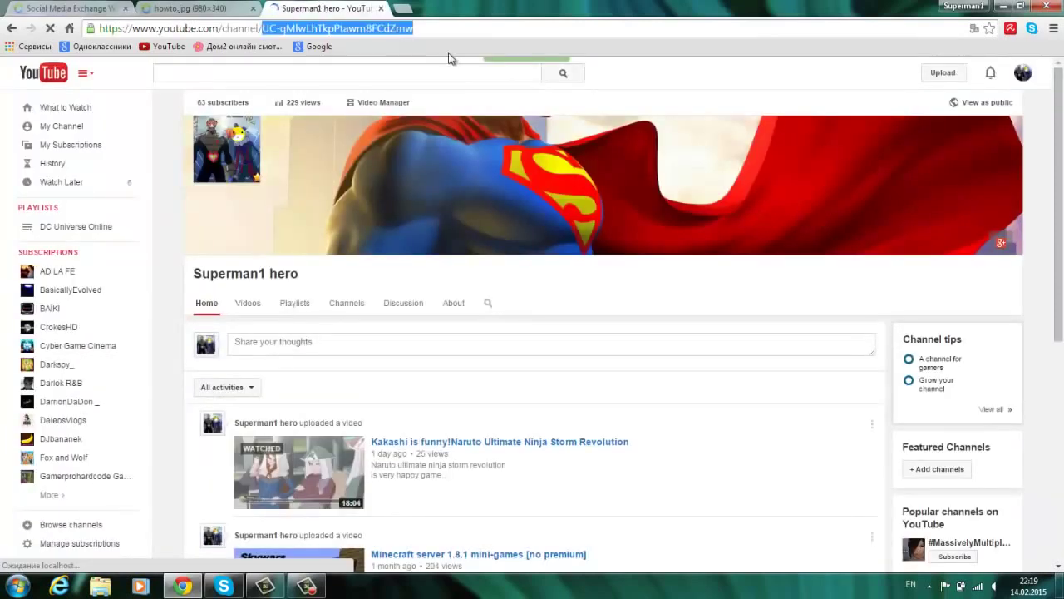
left_click(165, 109)
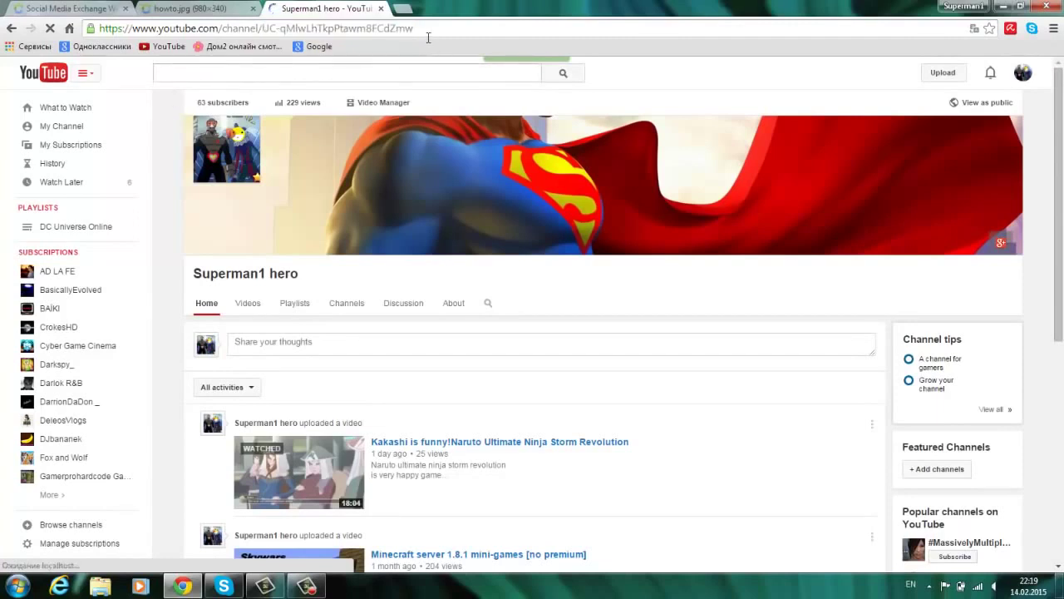
left_click(301, 483)
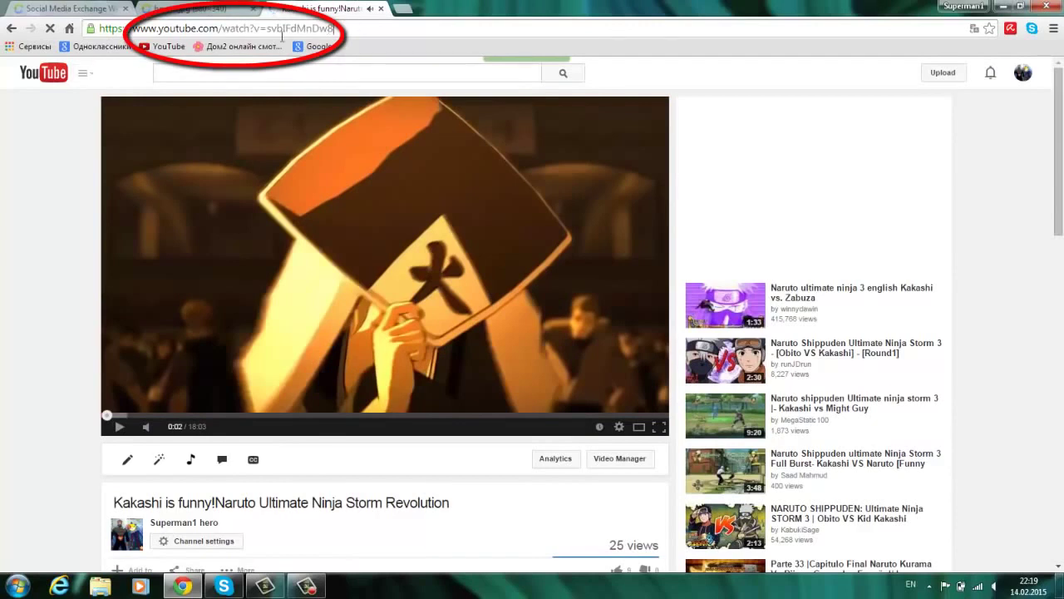
left_click_drag(336, 29, 151, 45)
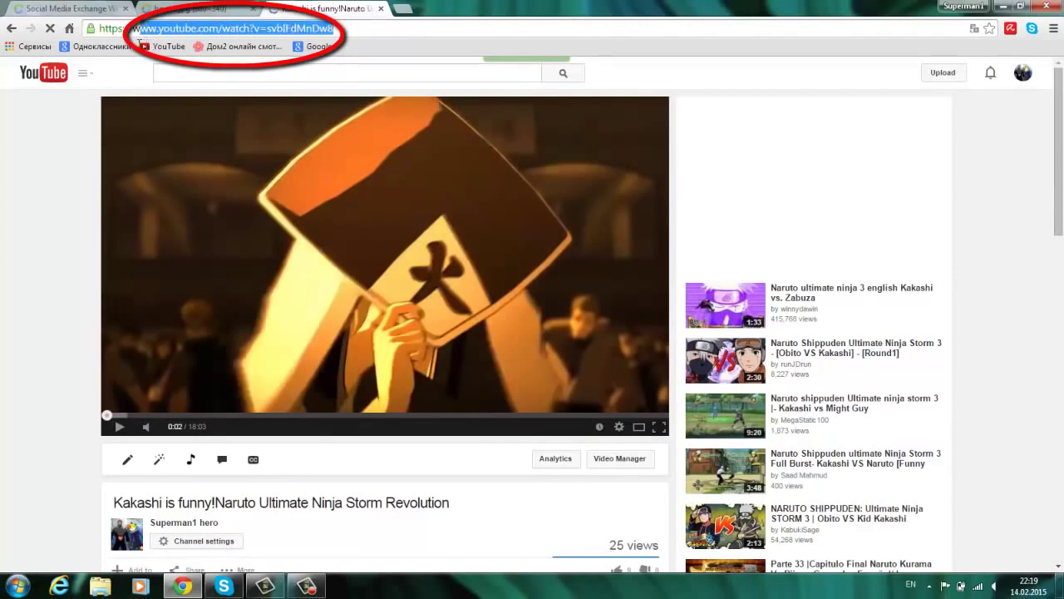
right_click(155, 32)
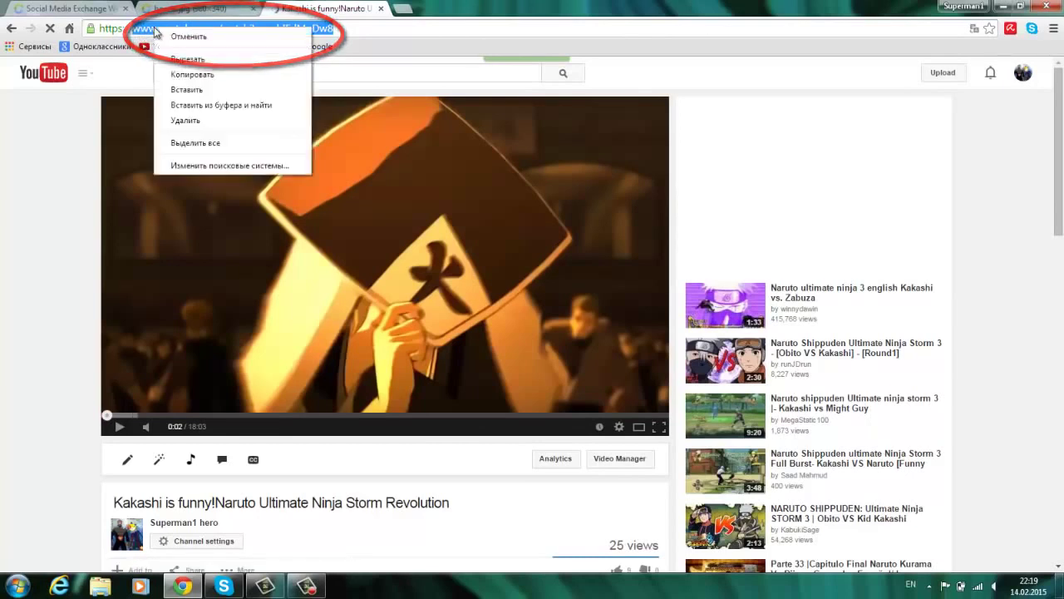
left_click(191, 75)
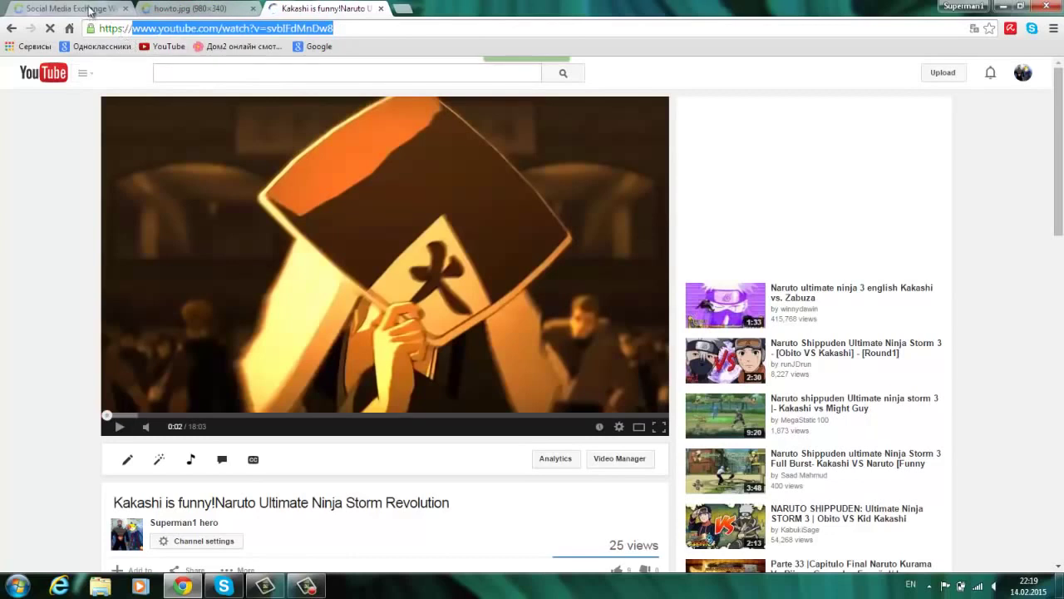
left_click(90, 10)
left_click(269, 225)
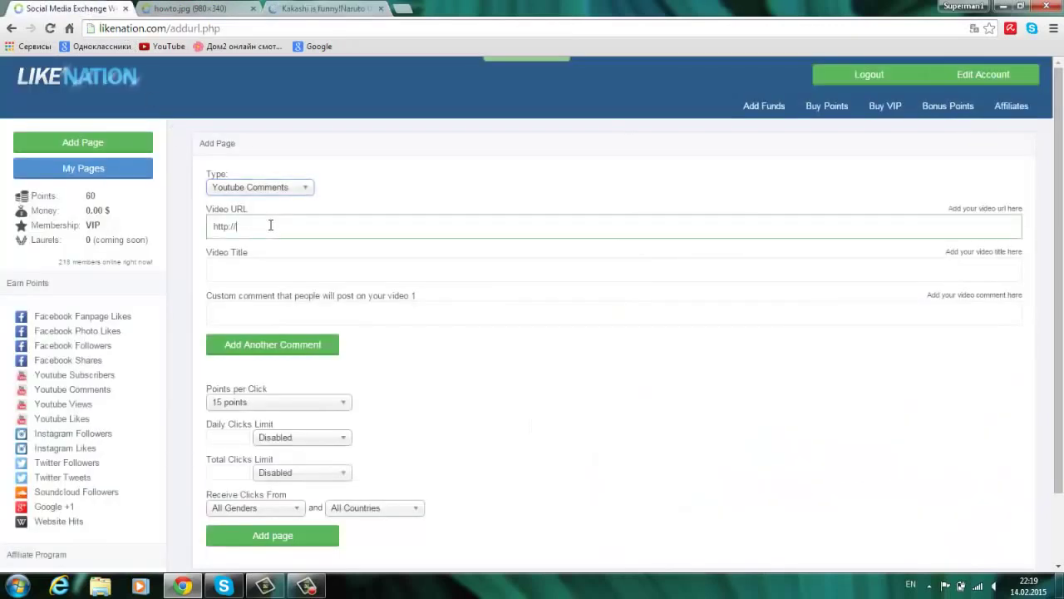
right_click(270, 225)
left_click(320, 303)
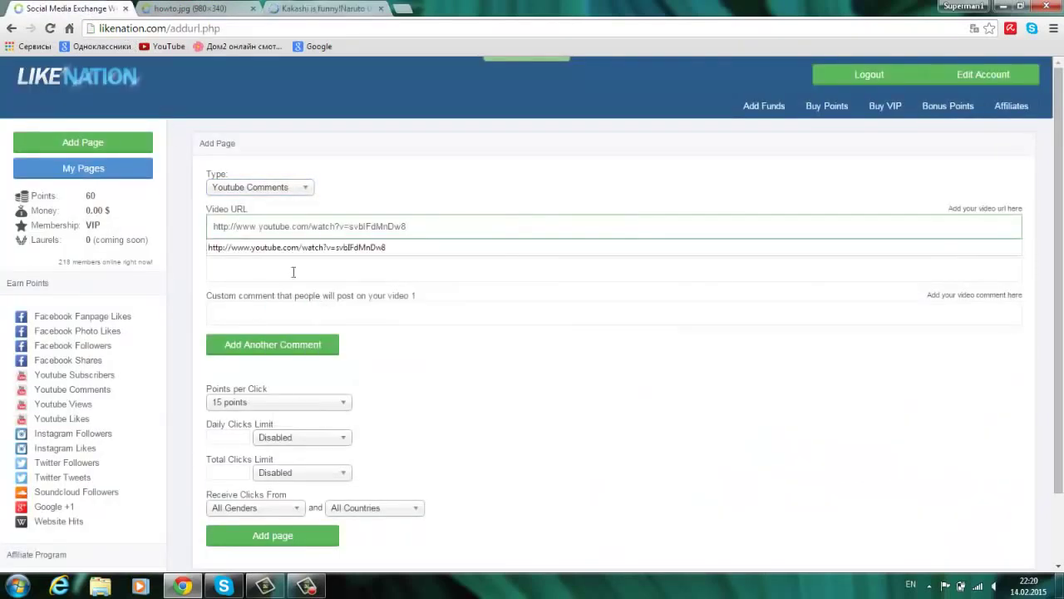
Copy the title "Kakashi is funny!Naruto Ultimate Ninja Storm Revolution" from the YouTube video page for the Video Title field.
left_click(291, 270)
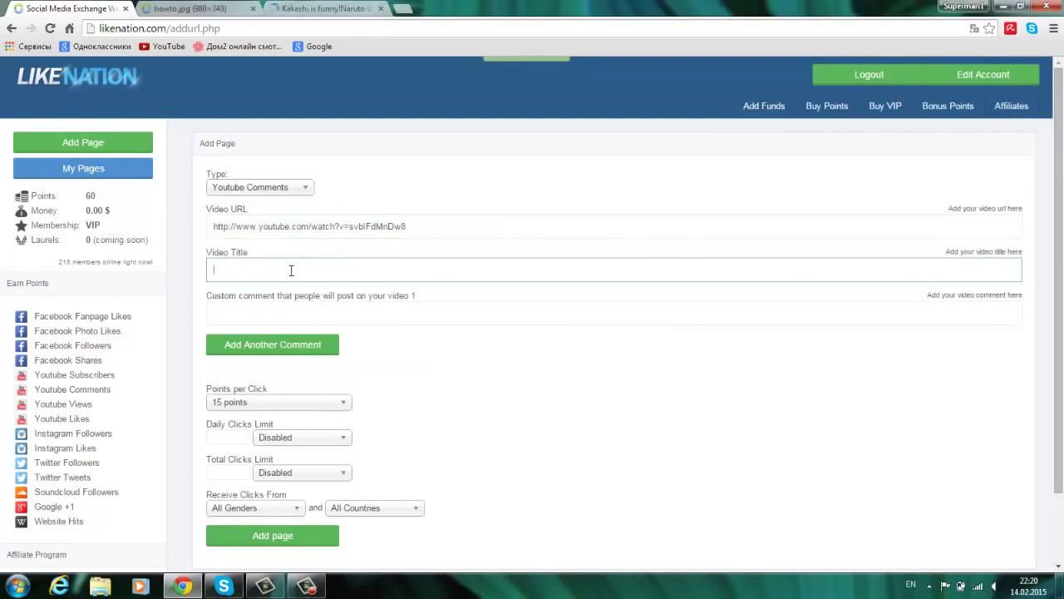
left_click(183, 13)
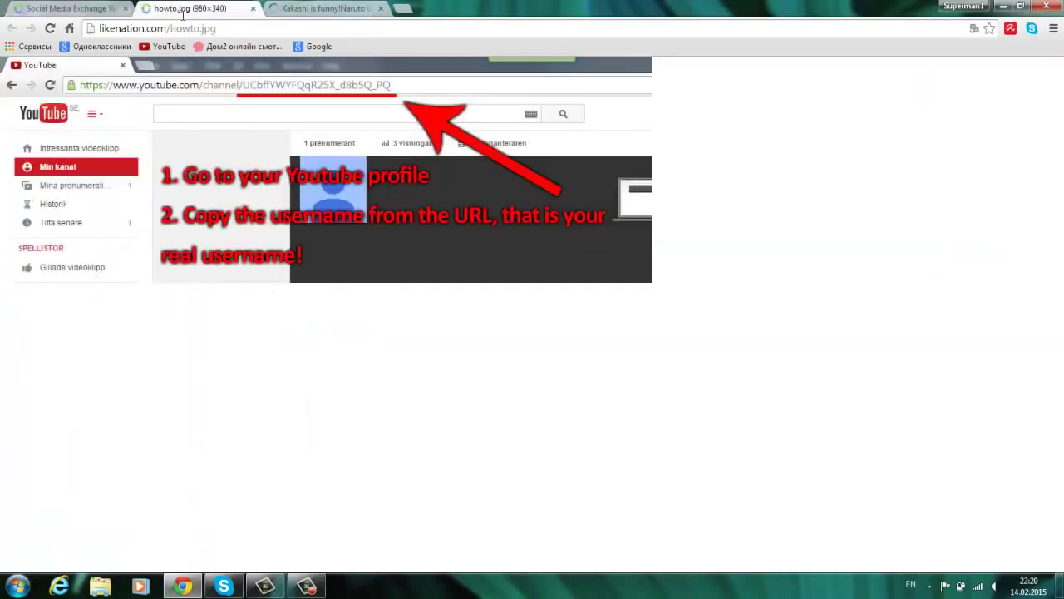
left_click(297, 8)
left_click_drag(444, 506, 82, 508)
left_click(117, 507)
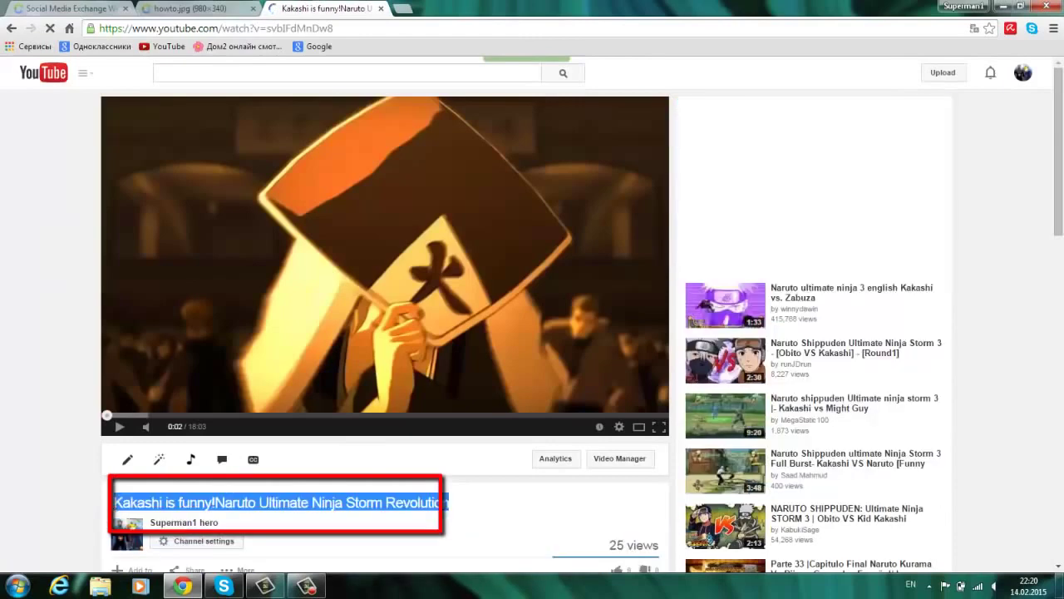
right_click(154, 506)
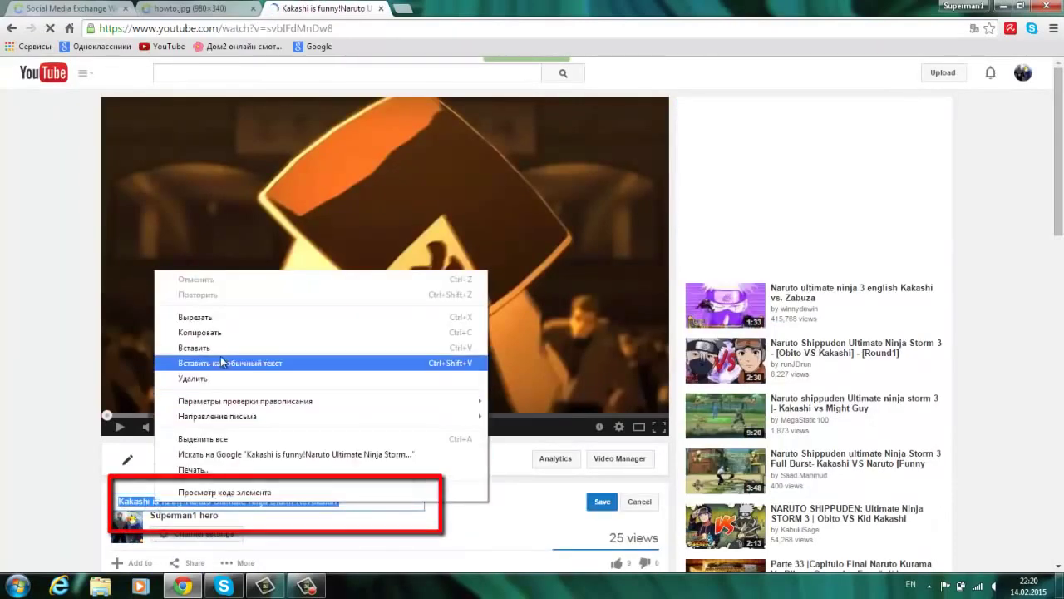
left_click(191, 331)
left_click(37, 401)
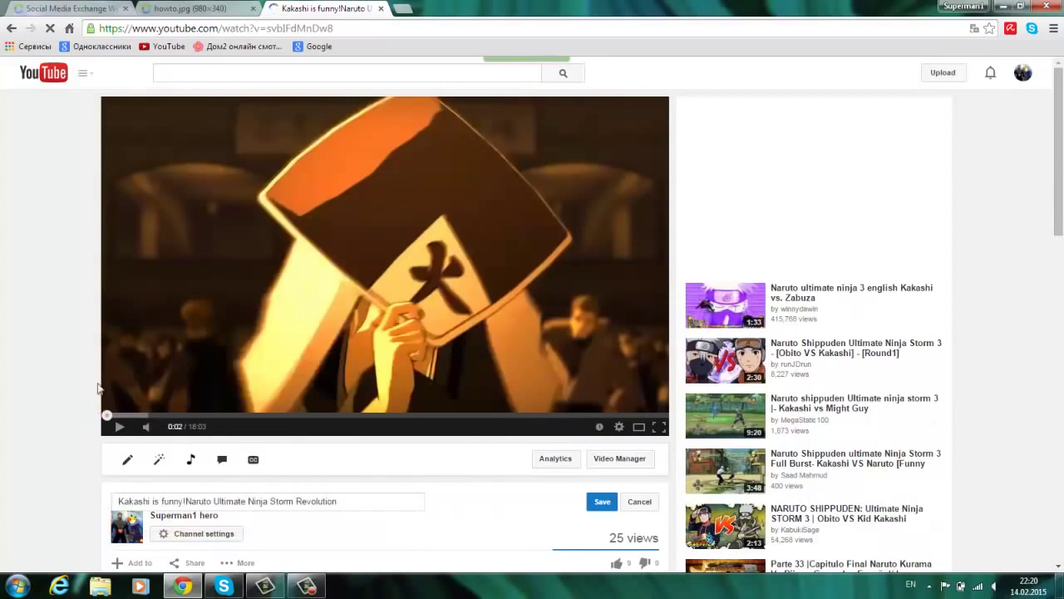
Return to the LikeNation form and paste the copied video title into the Video Title field.
left_click(52, 9)
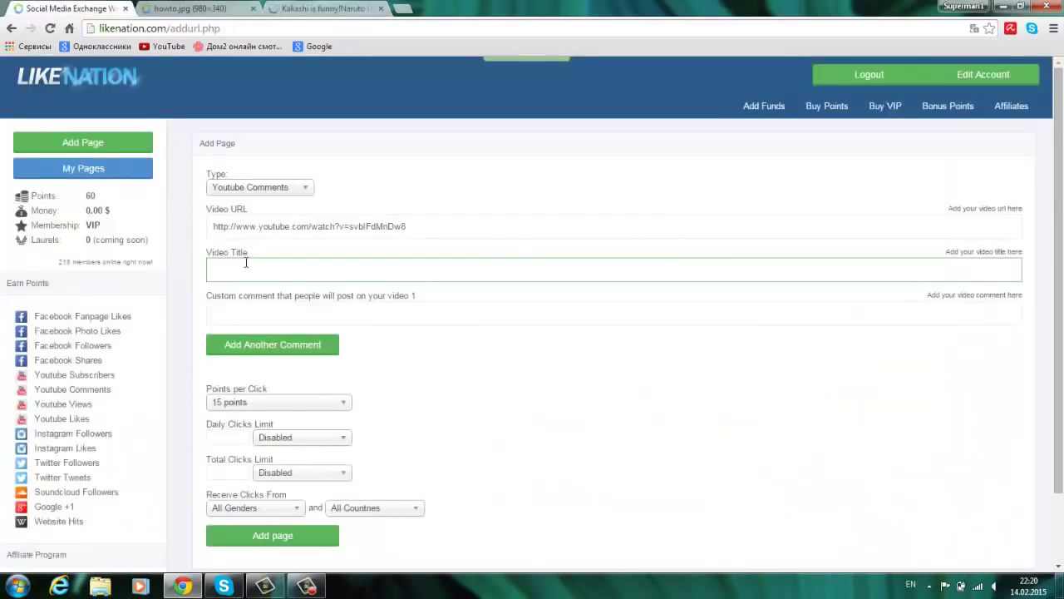
right_click(249, 264)
left_click(314, 342)
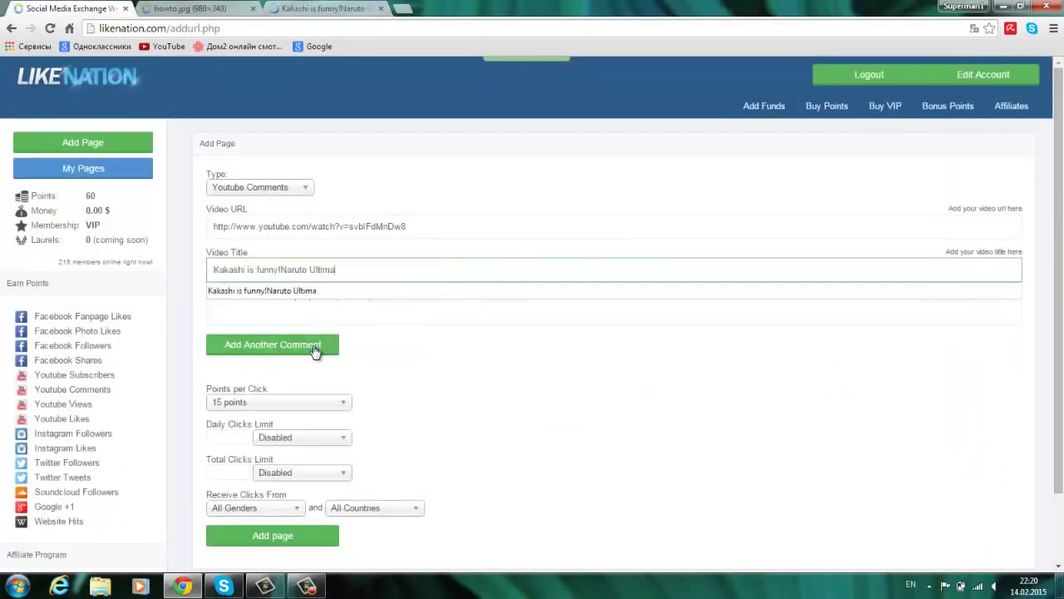
Enter "I like your video!" as the first custom comment that people will post on the video.
left_click(309, 321)
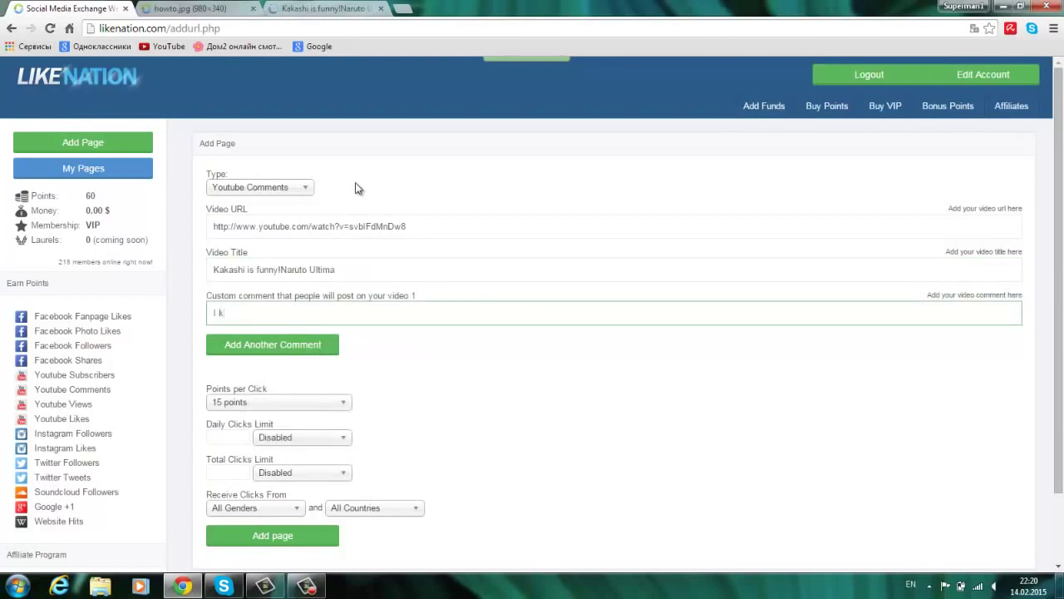
type("I ki")
key("BackSpace")
type("ike your video!")
Set Points per Click to 9 points, add "naruto is the best" as a second custom comment, and submit the page.
left_click(336, 413)
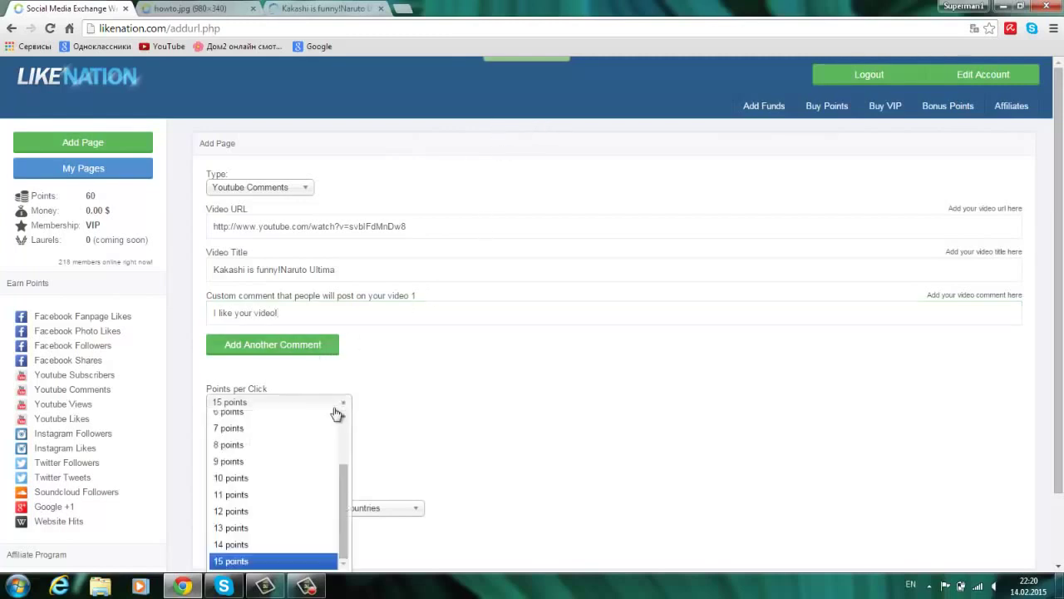
left_click(322, 469)
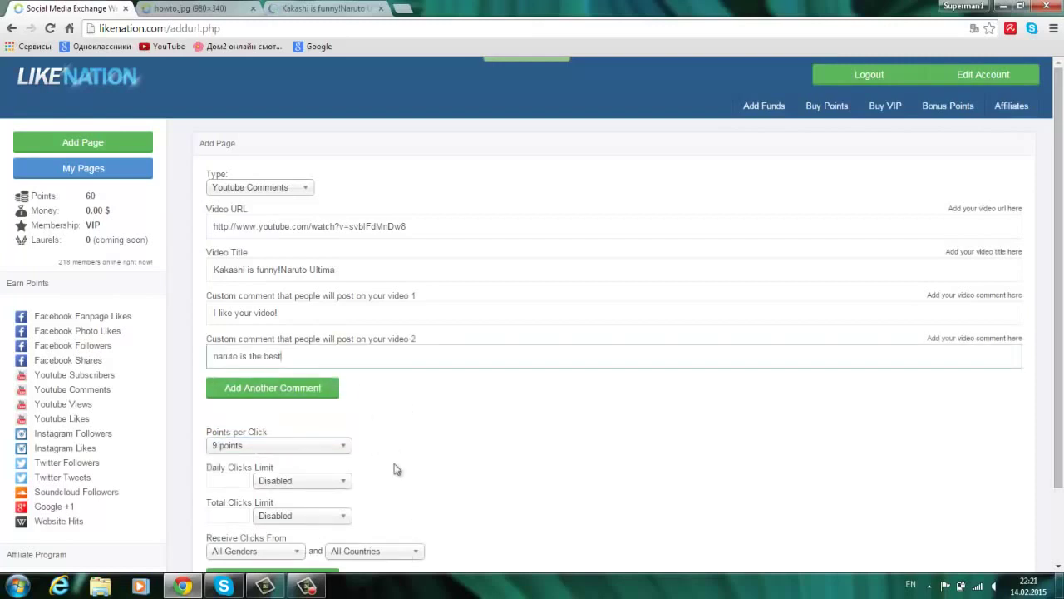
scroll(397, 468, "down", 1)
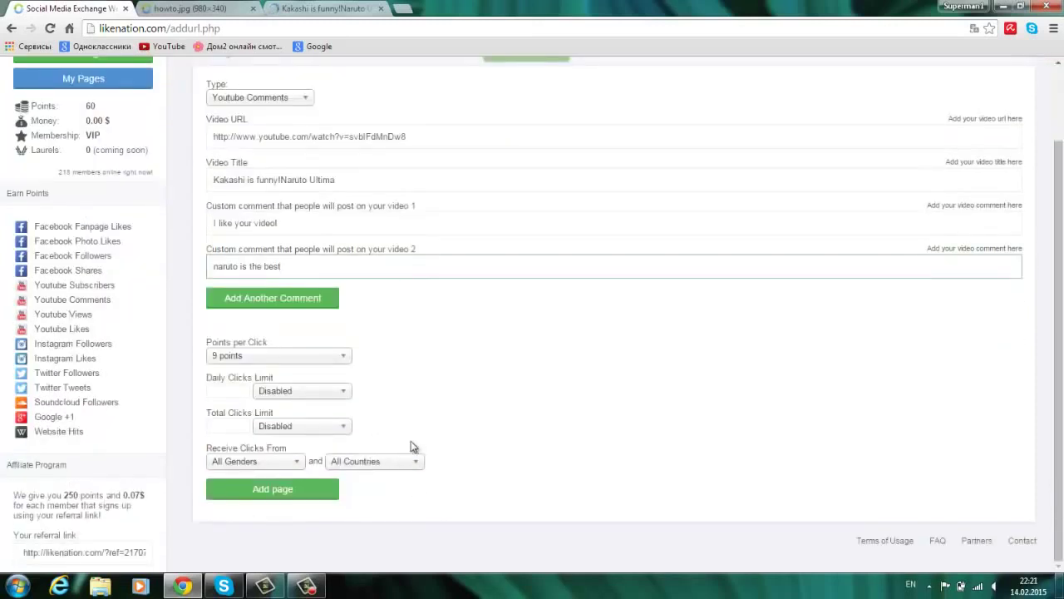
left_click(309, 495)
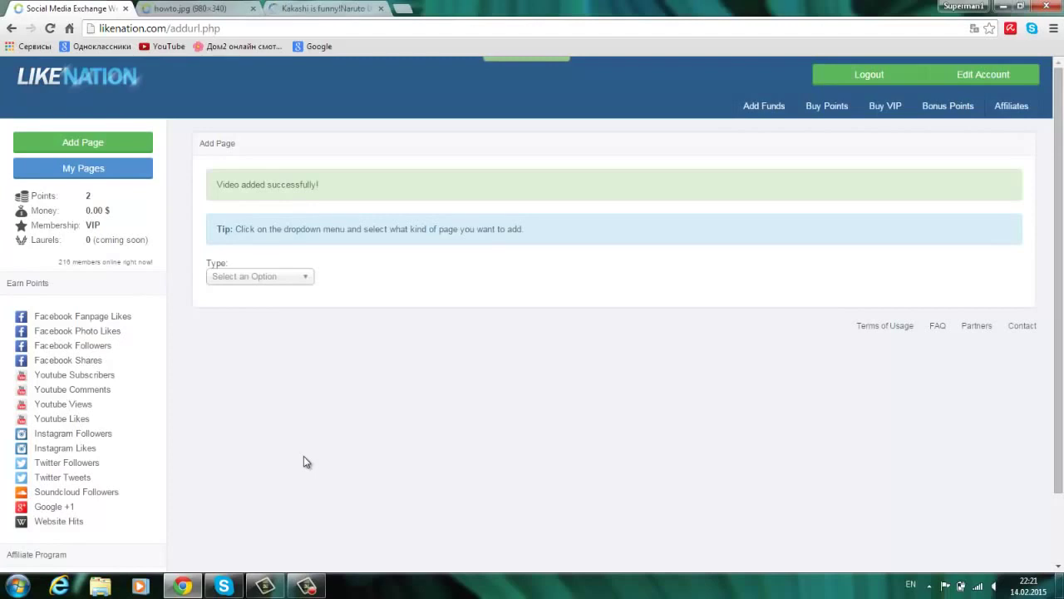
View the list of own added pages for the Youtube Comments type.
left_click(127, 180)
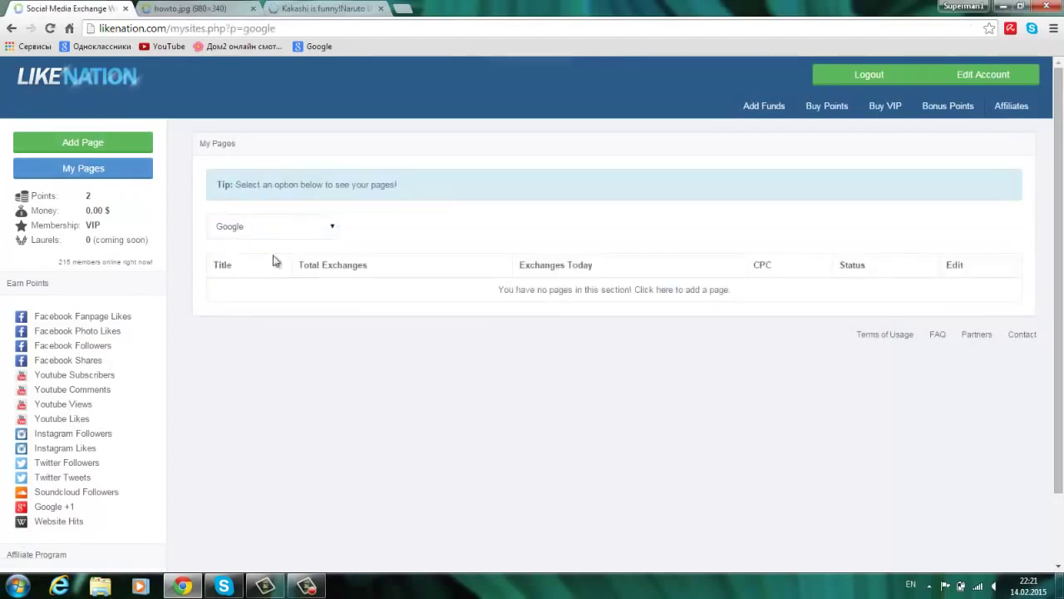
left_click(293, 228)
left_click(299, 365)
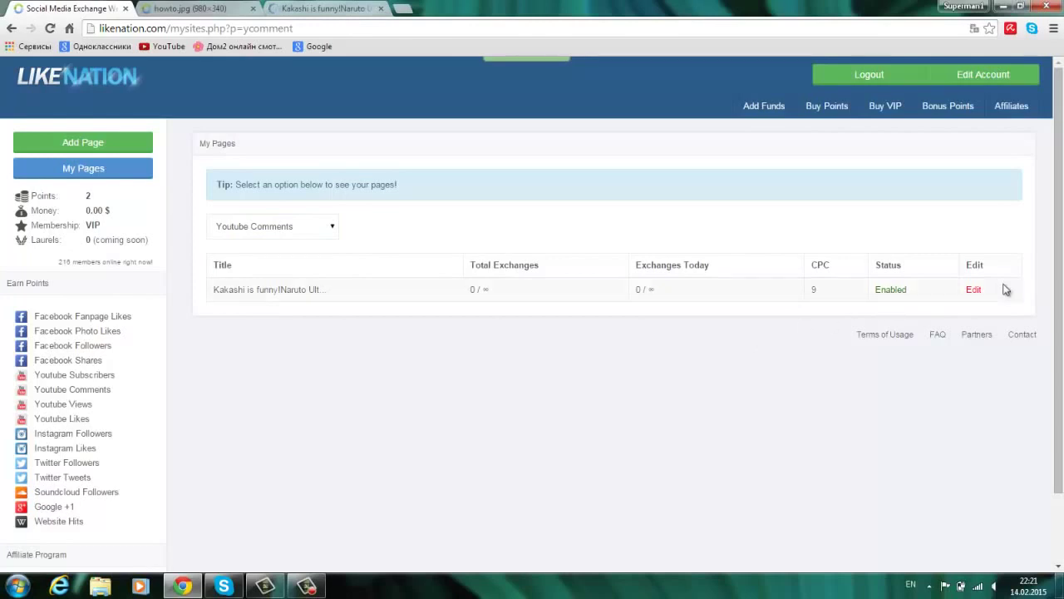
Open the Kakashi video's page entry for editing, review its settings and comments, and return to the LikeNation home page.
left_click(976, 290)
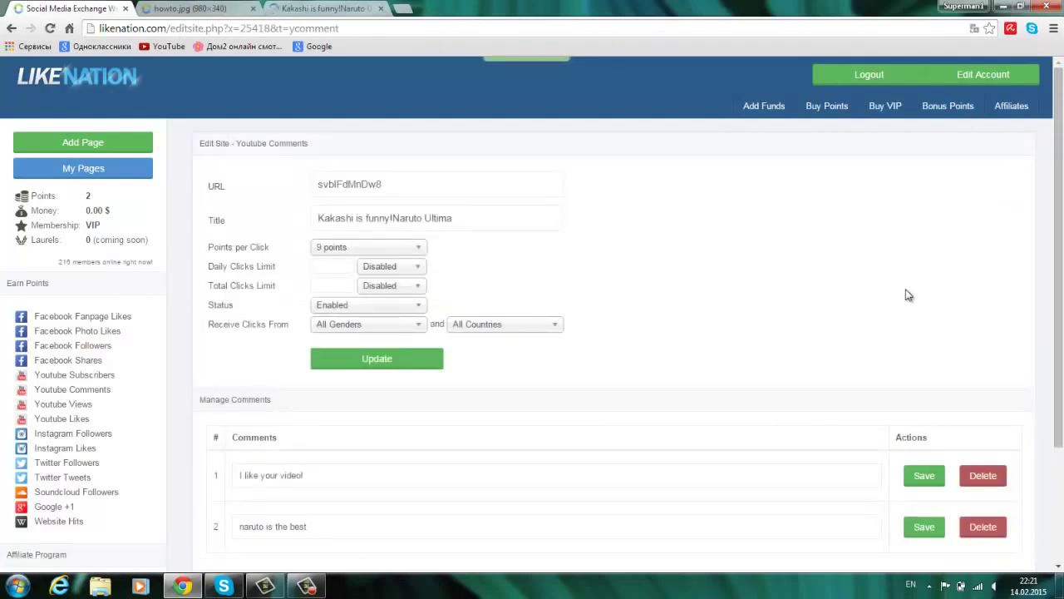
scroll(778, 337, "down", 3)
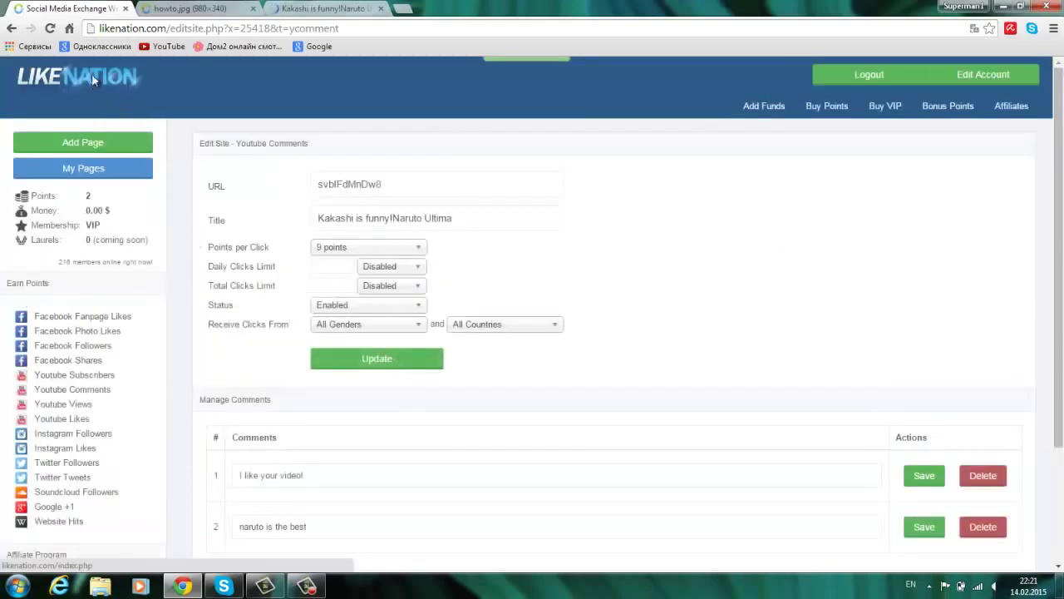
left_click(92, 73)
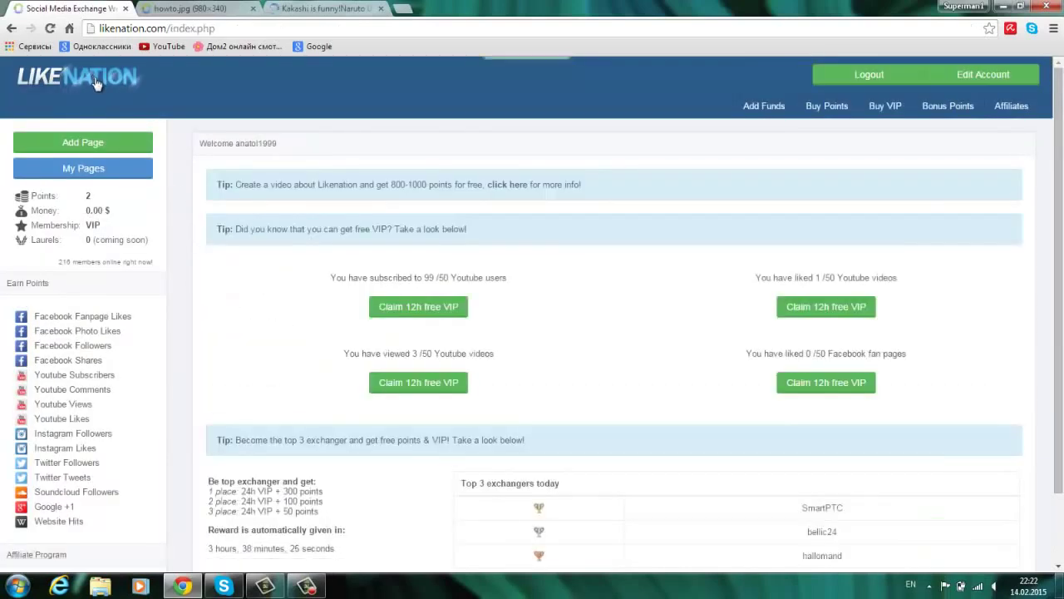